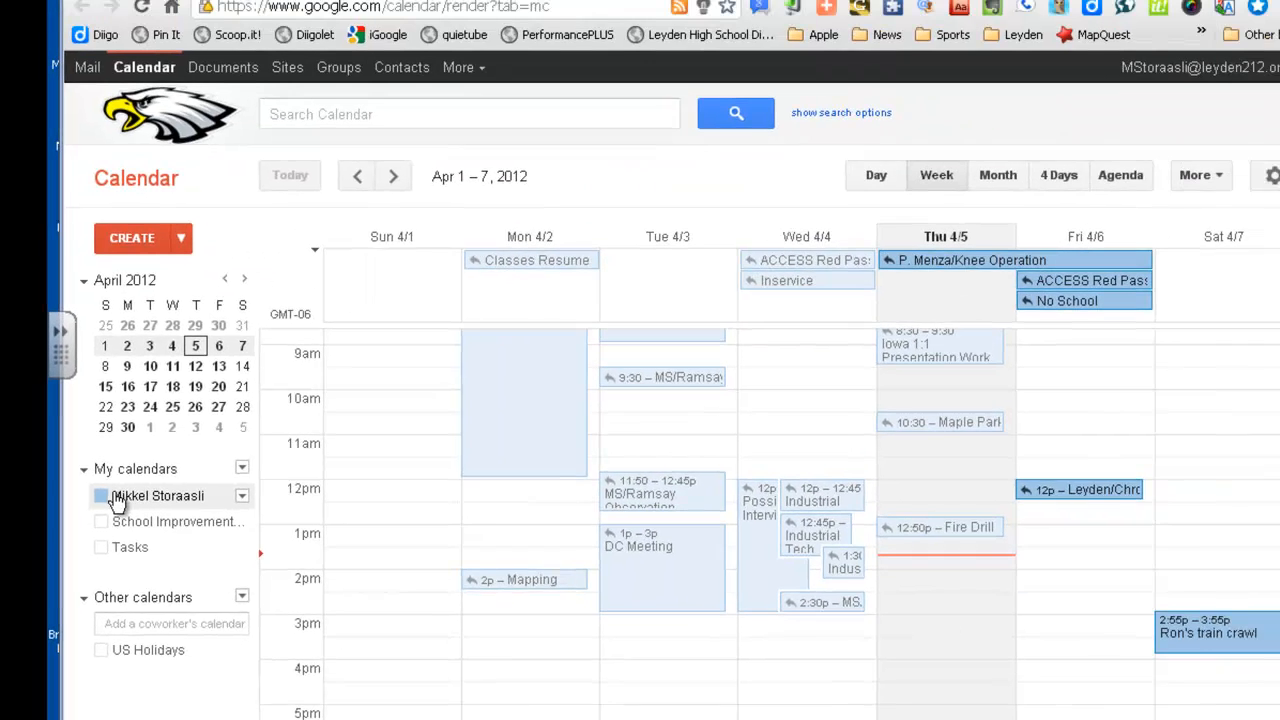
# Hide the personal calendars from the week view and open the My calendars menu
pyautogui.click(101, 500)
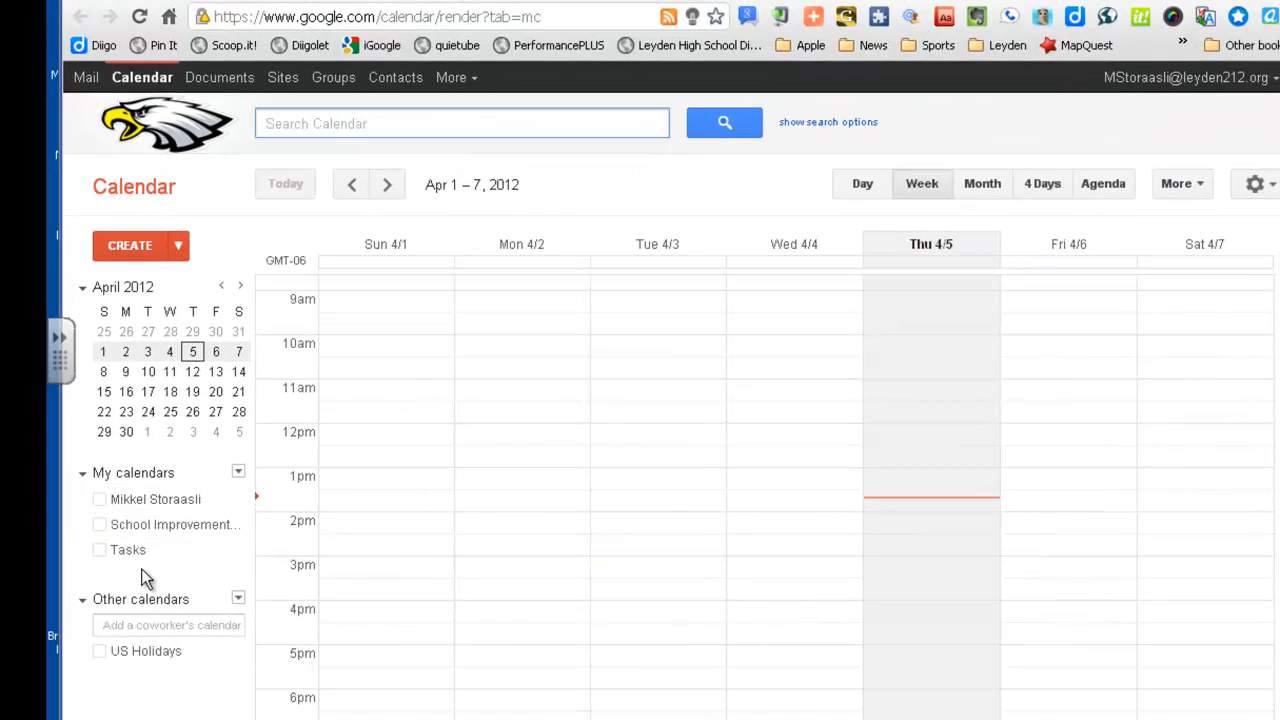
pyautogui.click(125, 530)
pyautogui.click(115, 503)
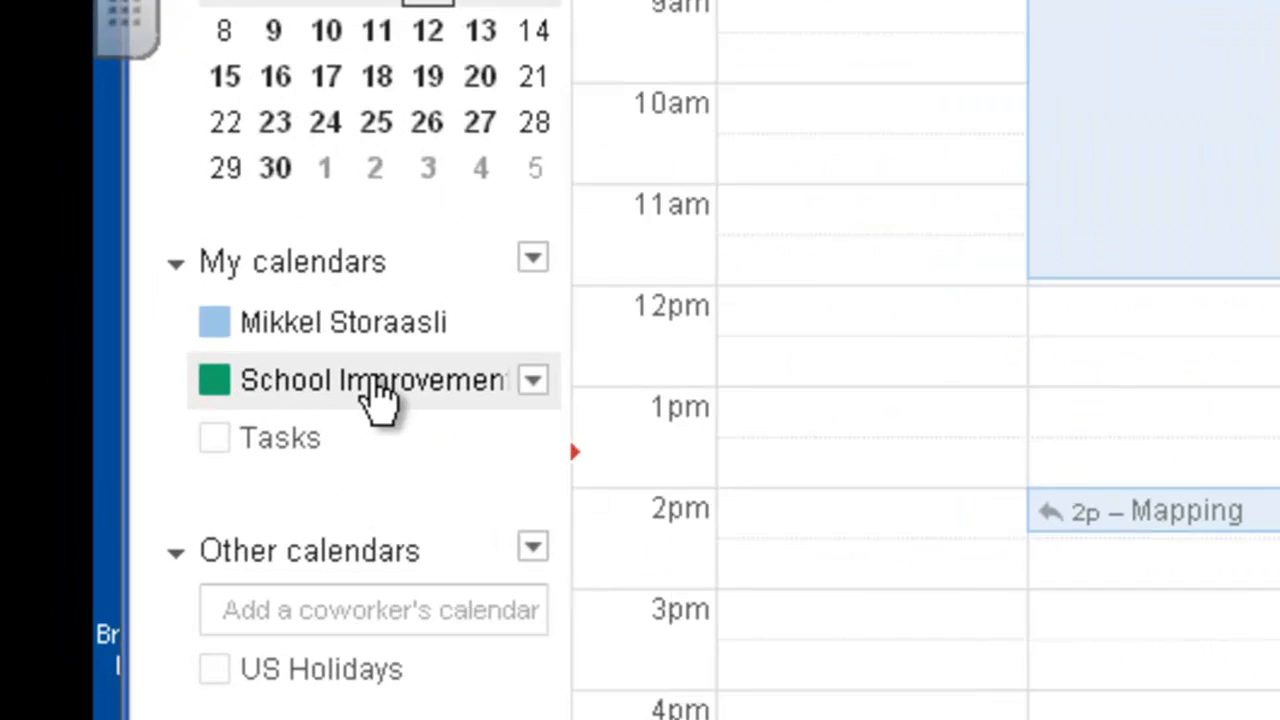
pyautogui.click(244, 290)
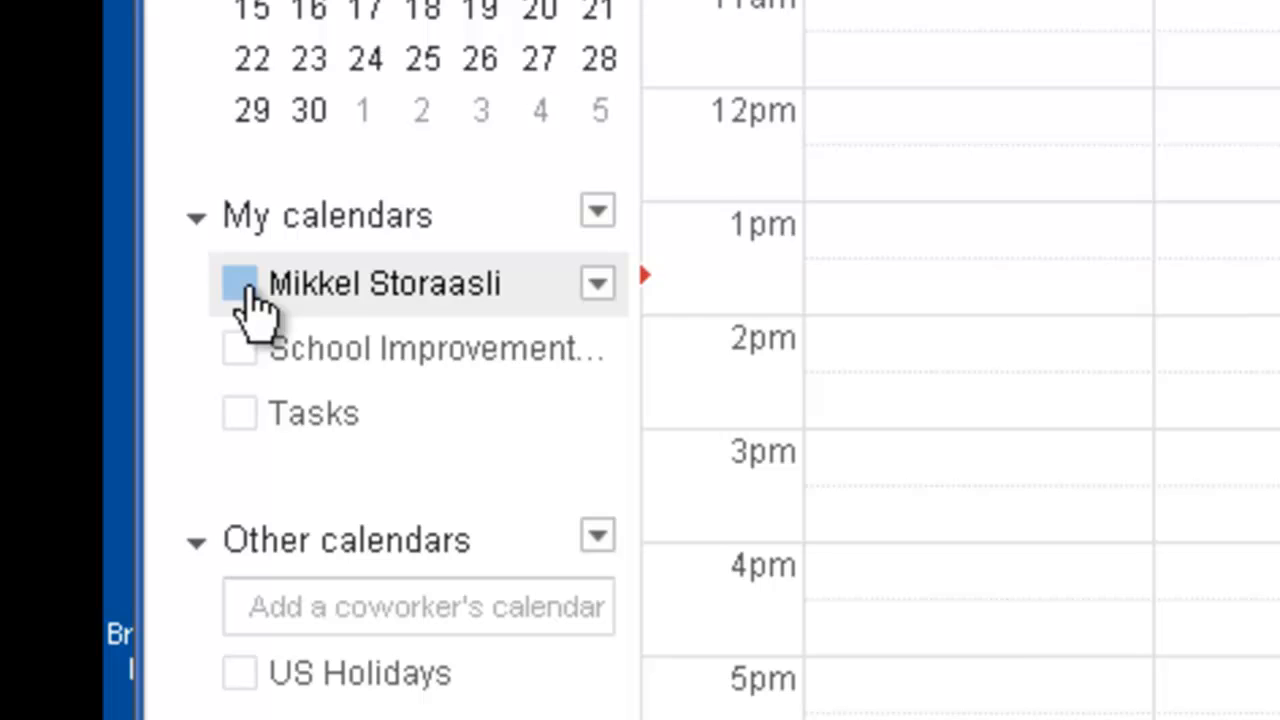
pyautogui.click(597, 212)
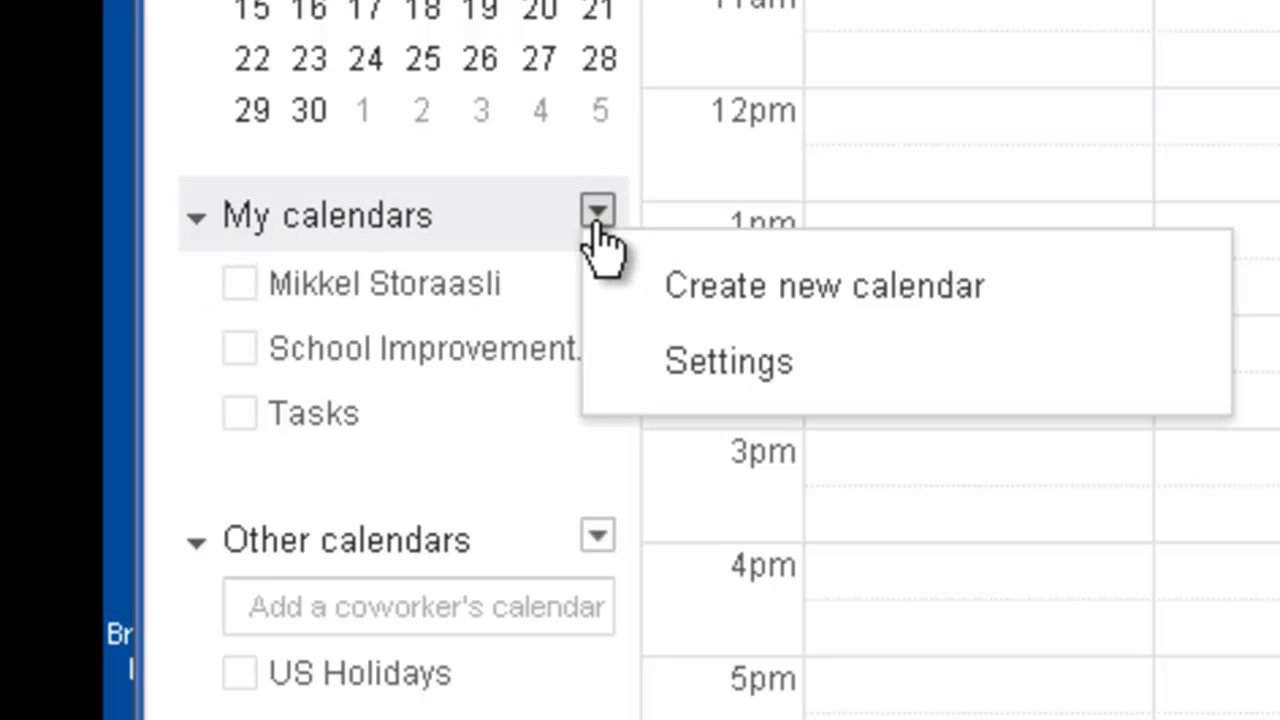
# Create a calendar named 'About OpenClass Course Calendar' described as 'I will post assignments and due dates here.'
pyautogui.click(710, 285)
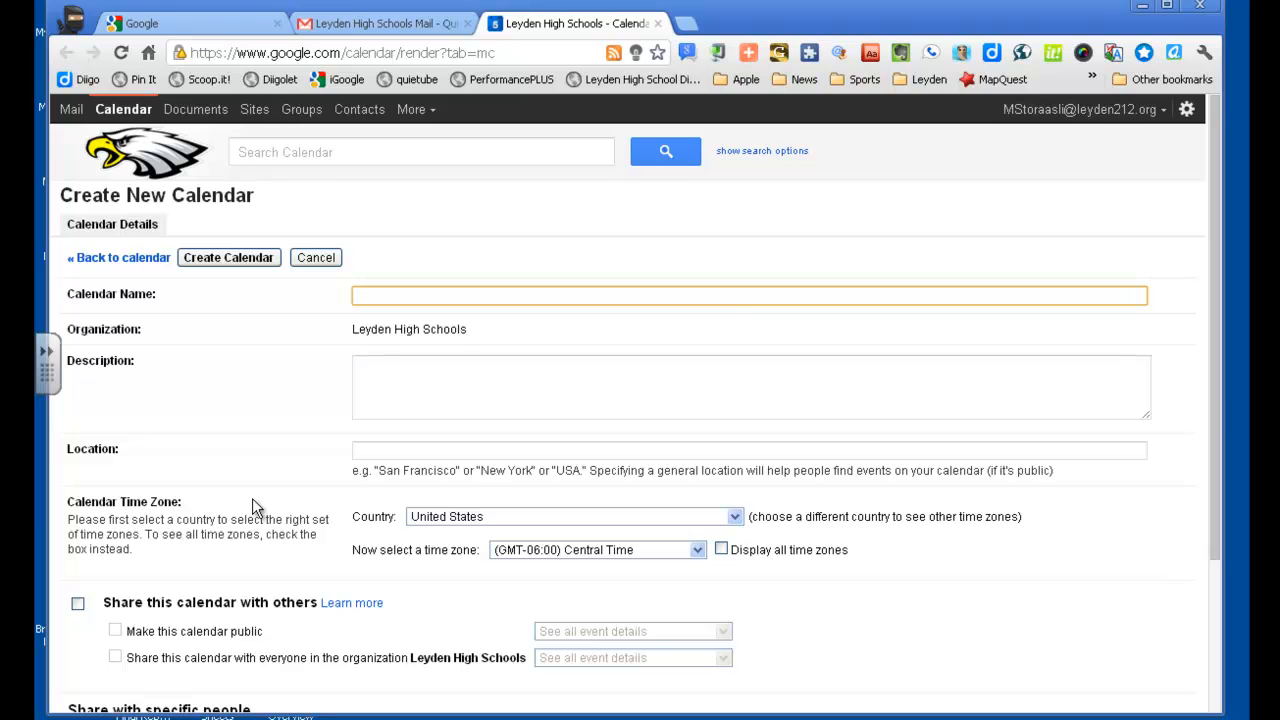
pyautogui.write('About OpenClass Course Calensa')
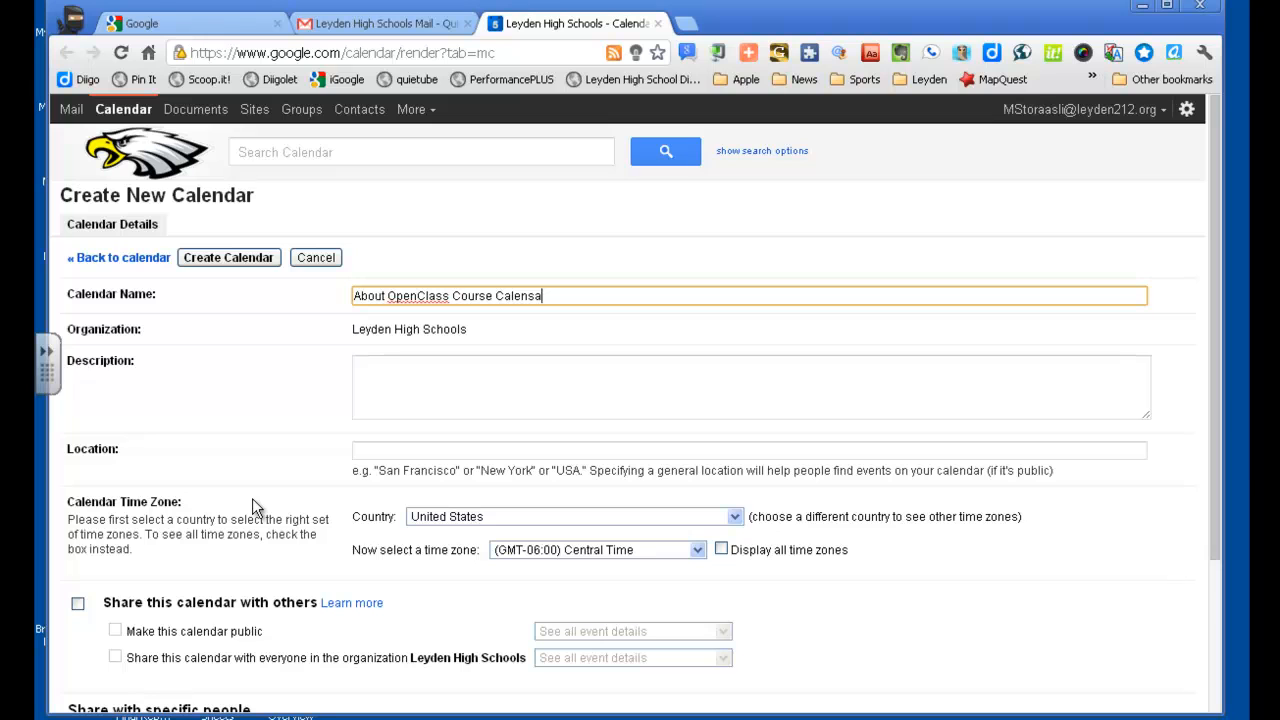
pyautogui.press('BackSpace')
pyautogui.write('dar')
pyautogui.click(454, 379)
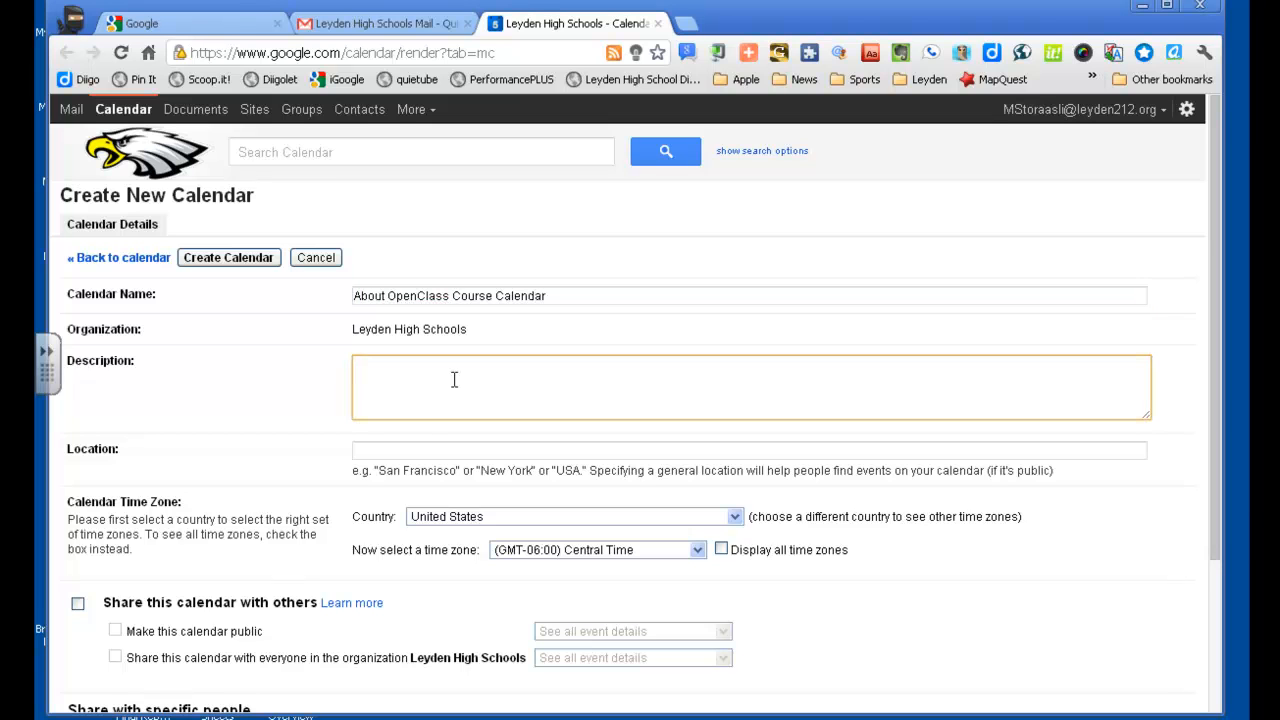
pyautogui.write('I will post assignments and due date')
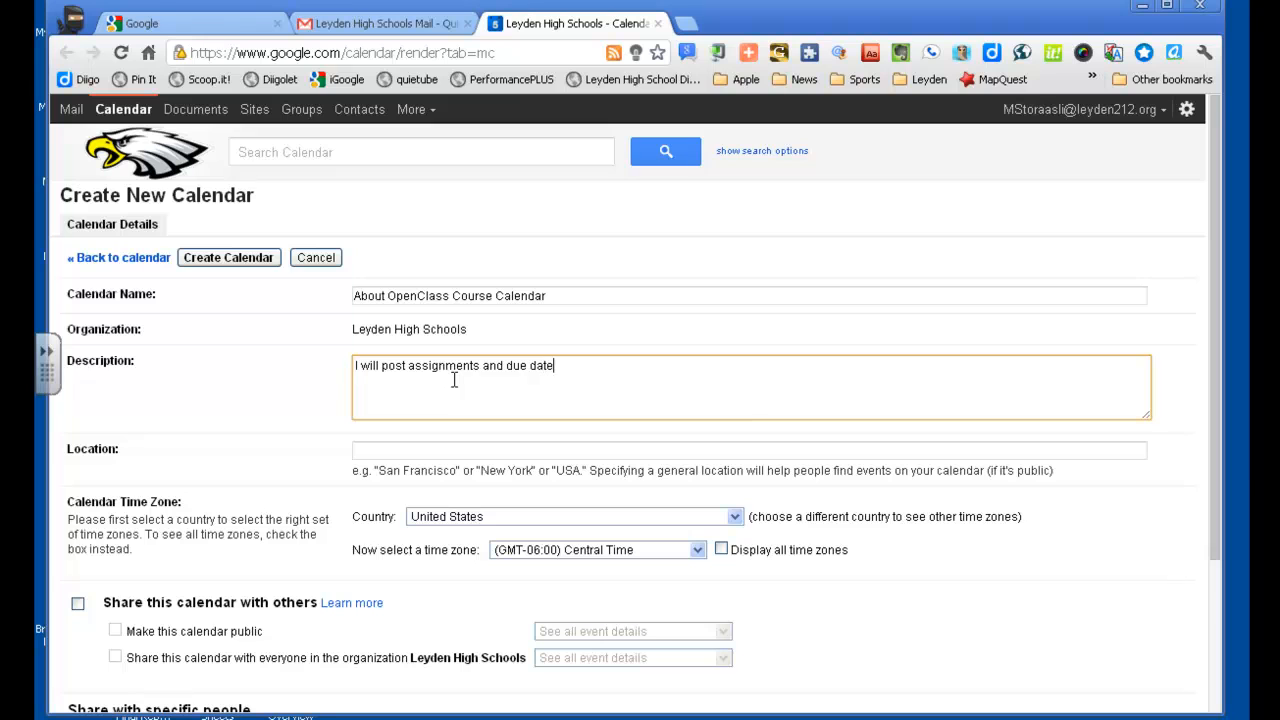
pyautogui.write('s here.')
pyautogui.moveTo(1216, 343); pyautogui.dragTo(1211, 472)
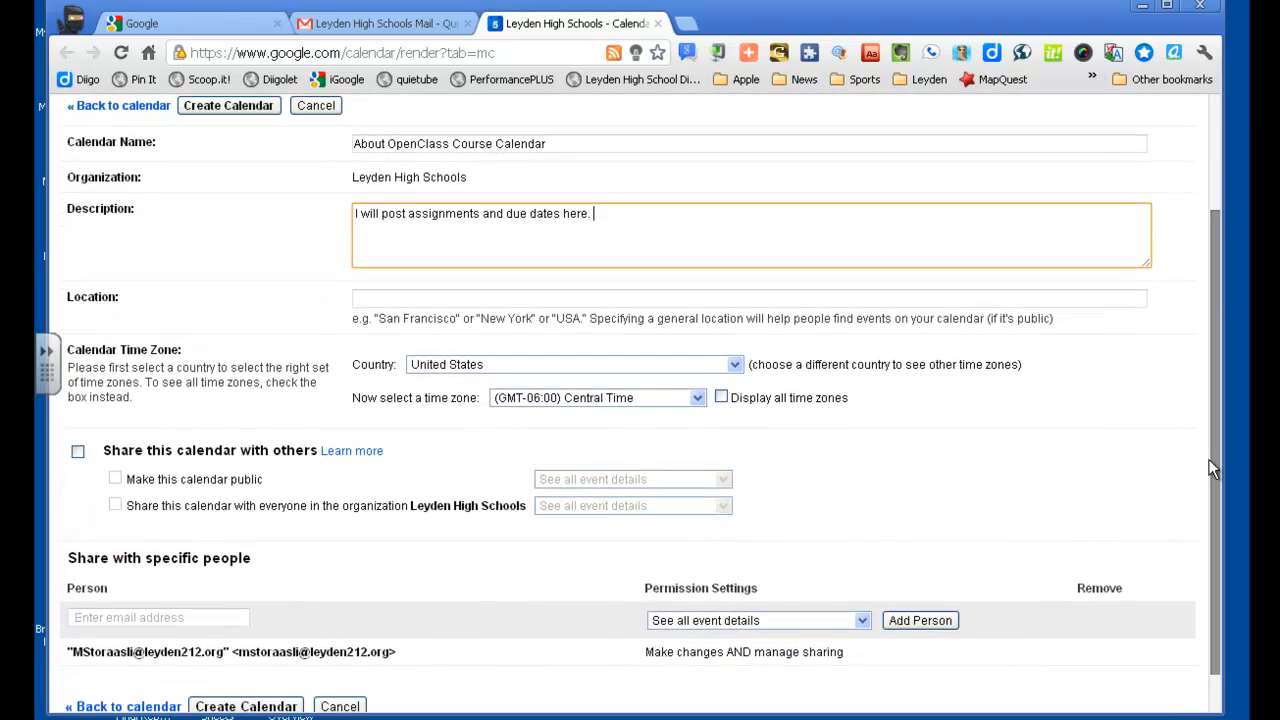
pyautogui.click(77, 454)
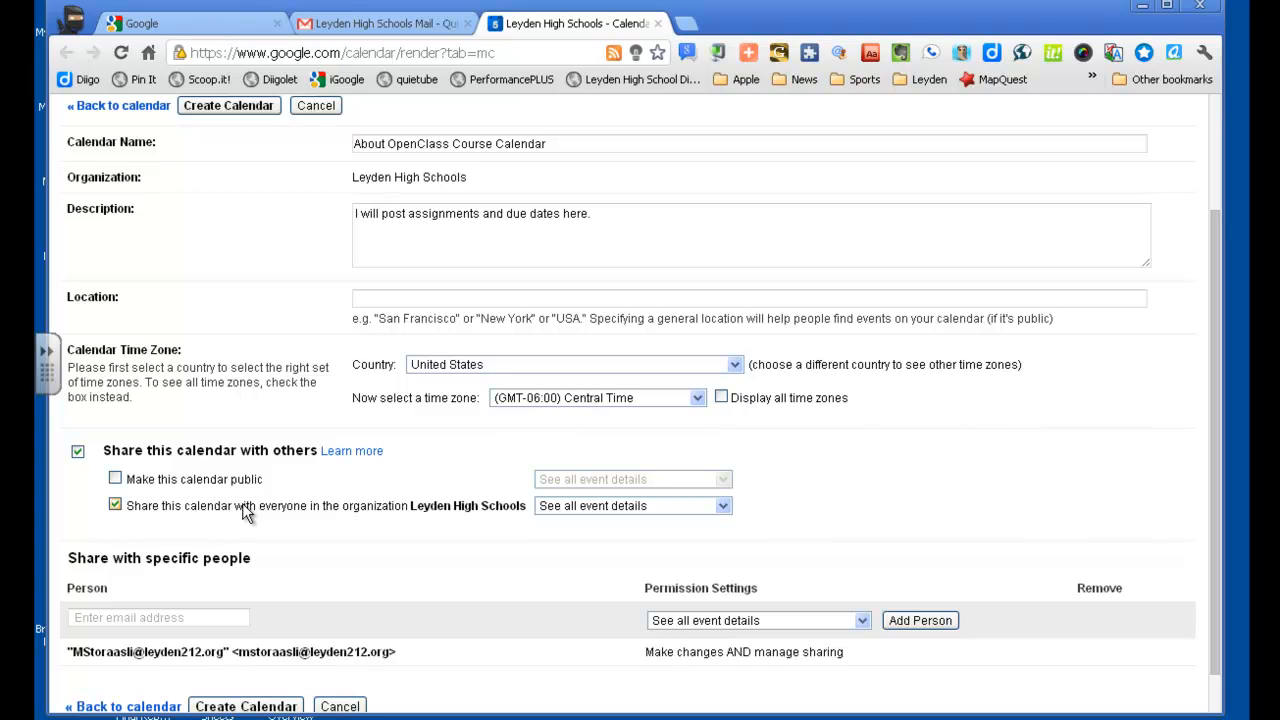
pyautogui.click(79, 451)
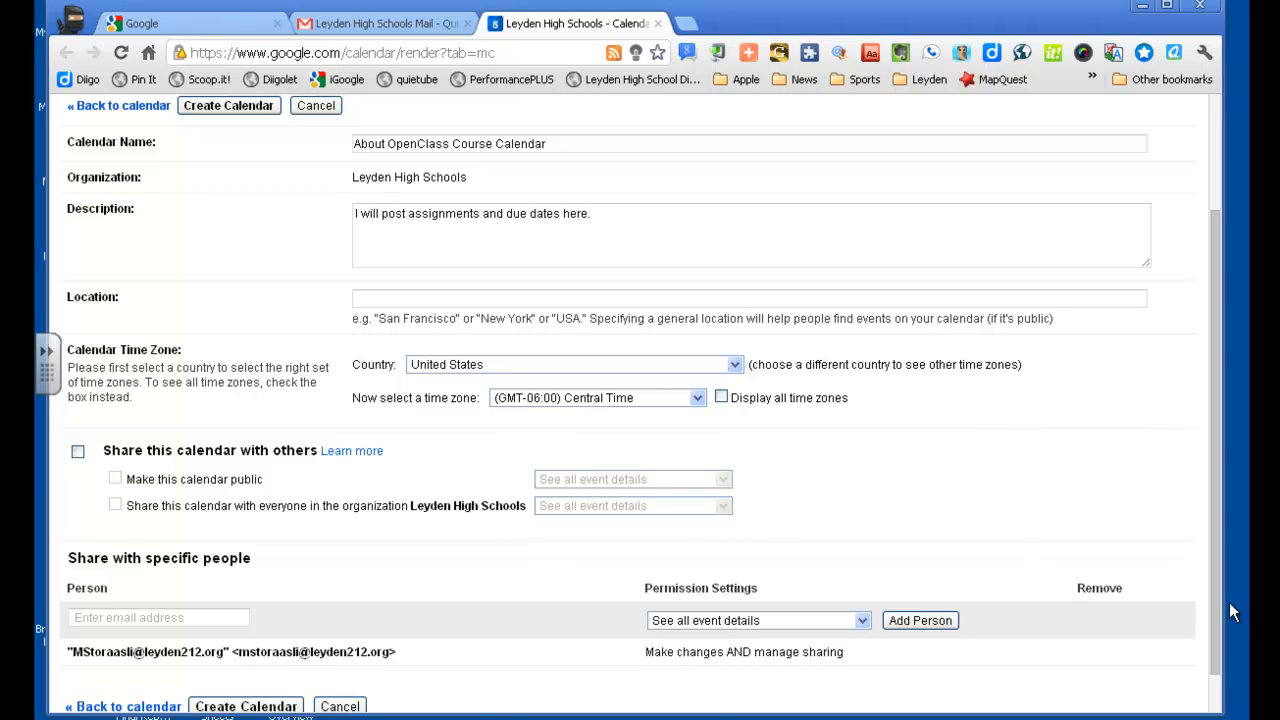
pyautogui.moveTo(1215, 600); pyautogui.dragTo(1212, 646)
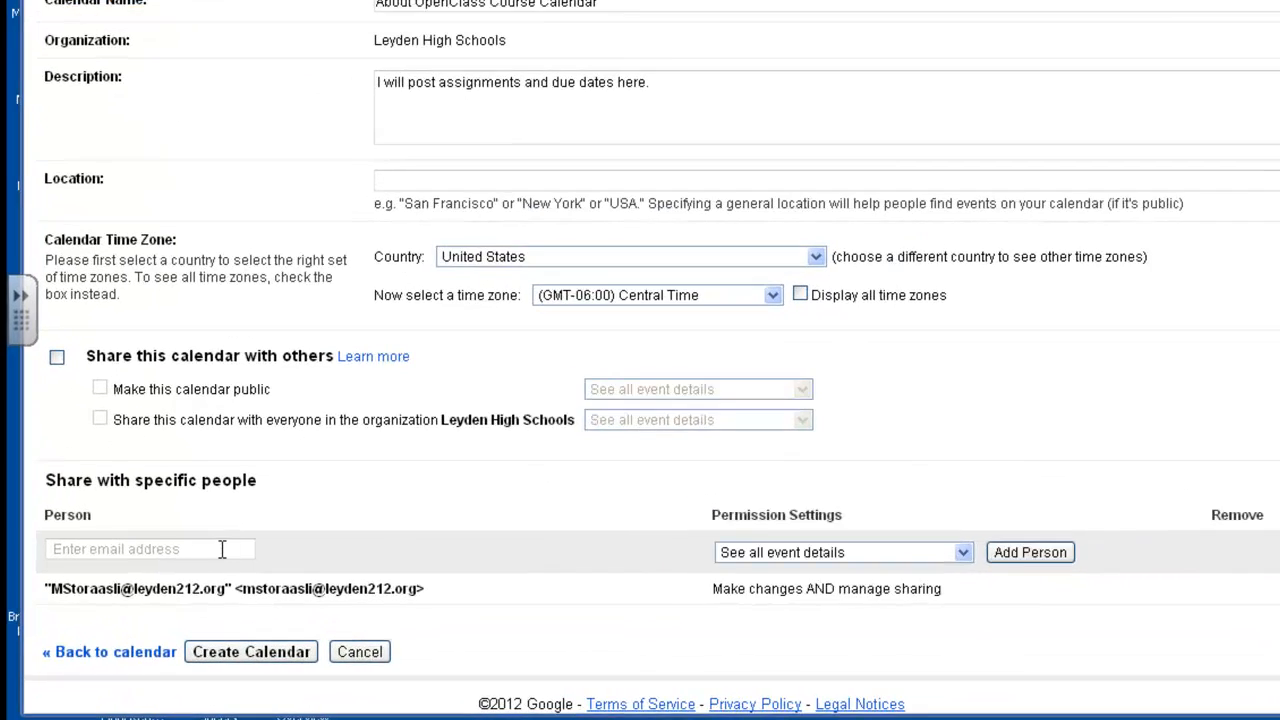
# Add a colleague by e-mail as a specific person with See all event details permission
pyautogui.click(221, 570)
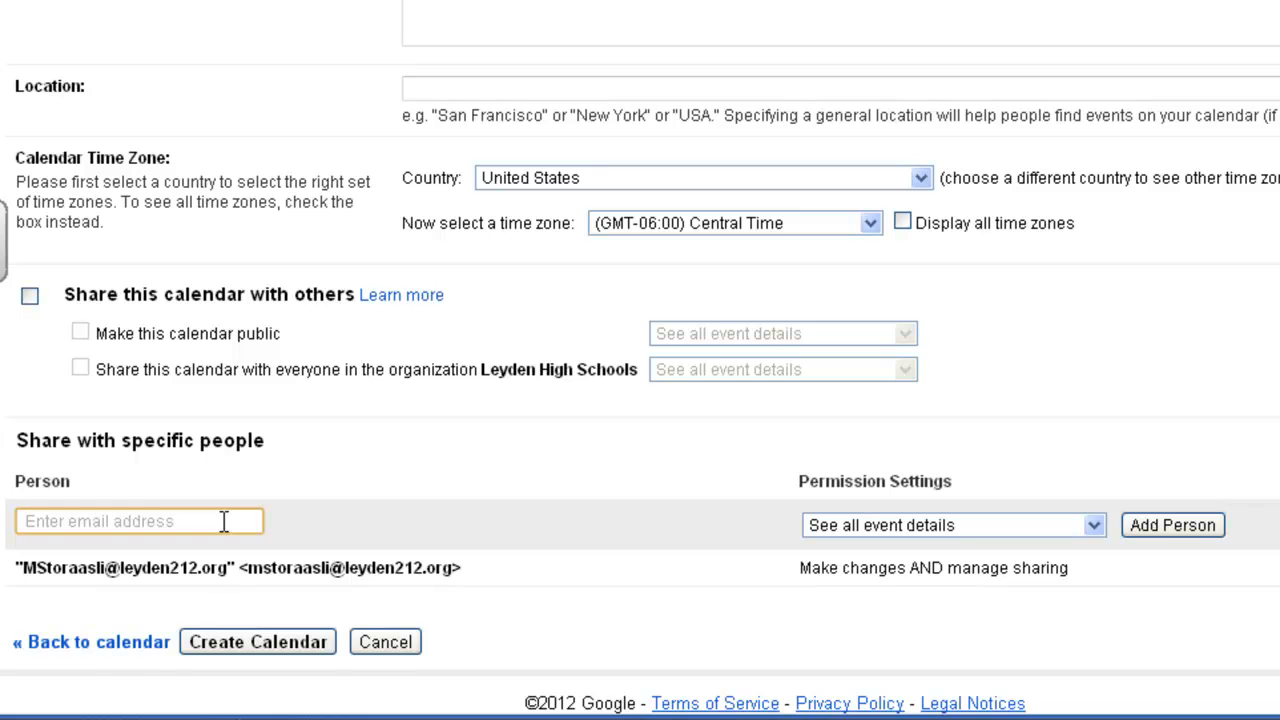
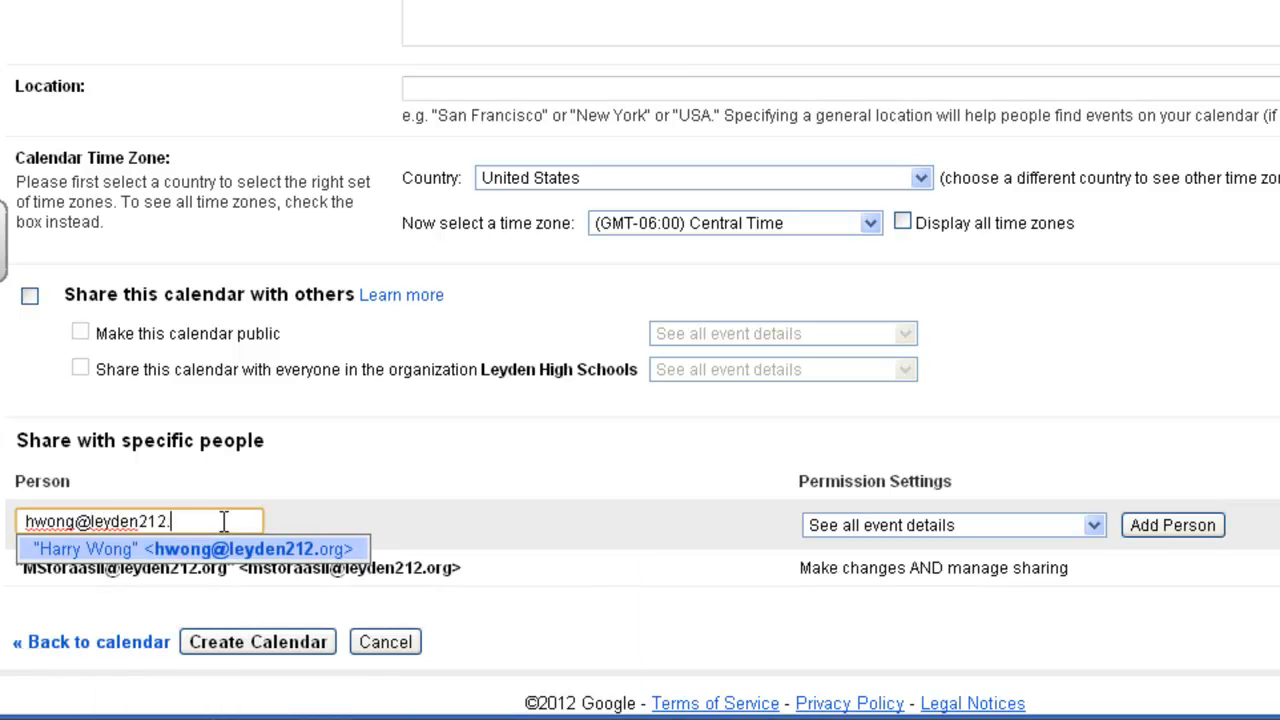
pyautogui.click(221, 546)
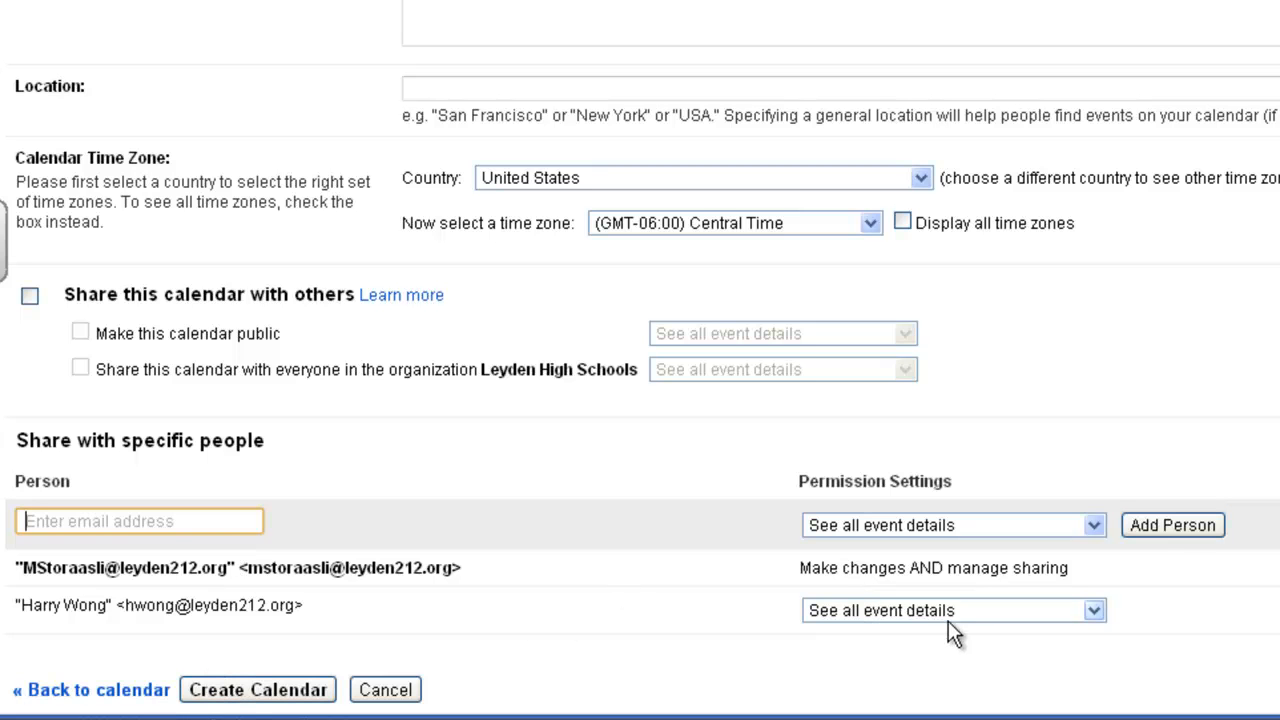
pyautogui.click(1094, 616)
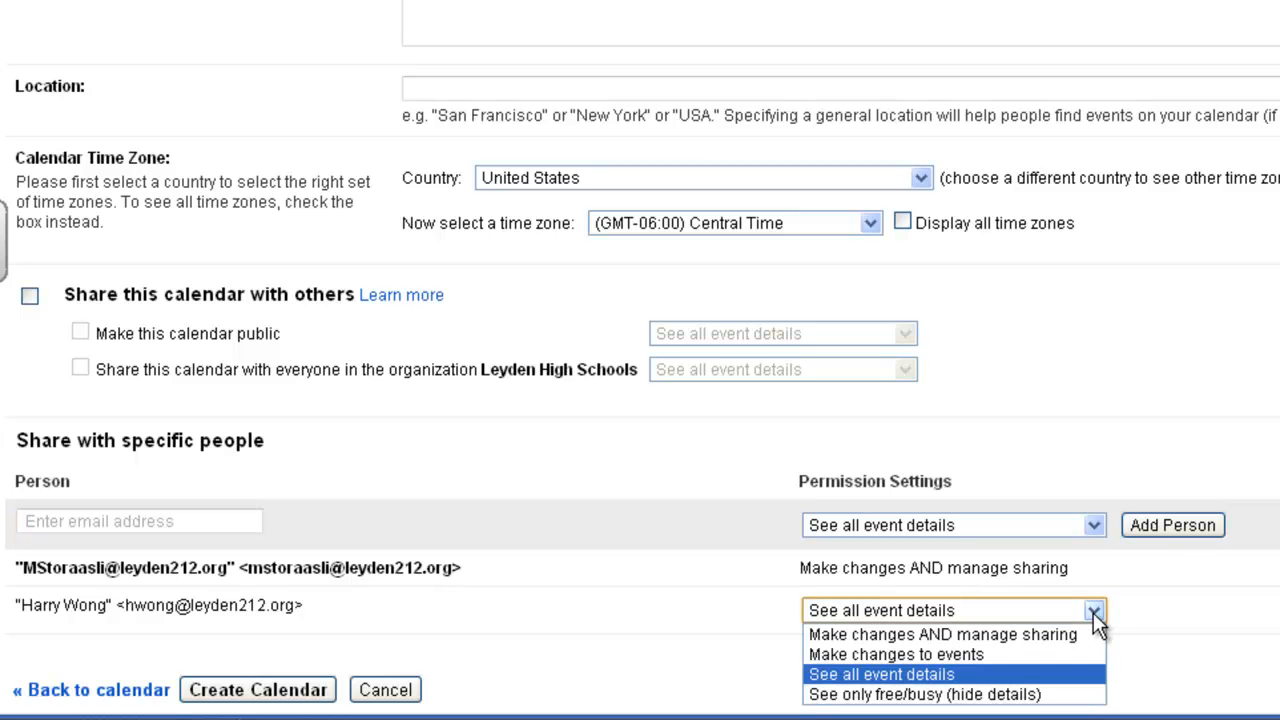
pyautogui.click(1023, 676)
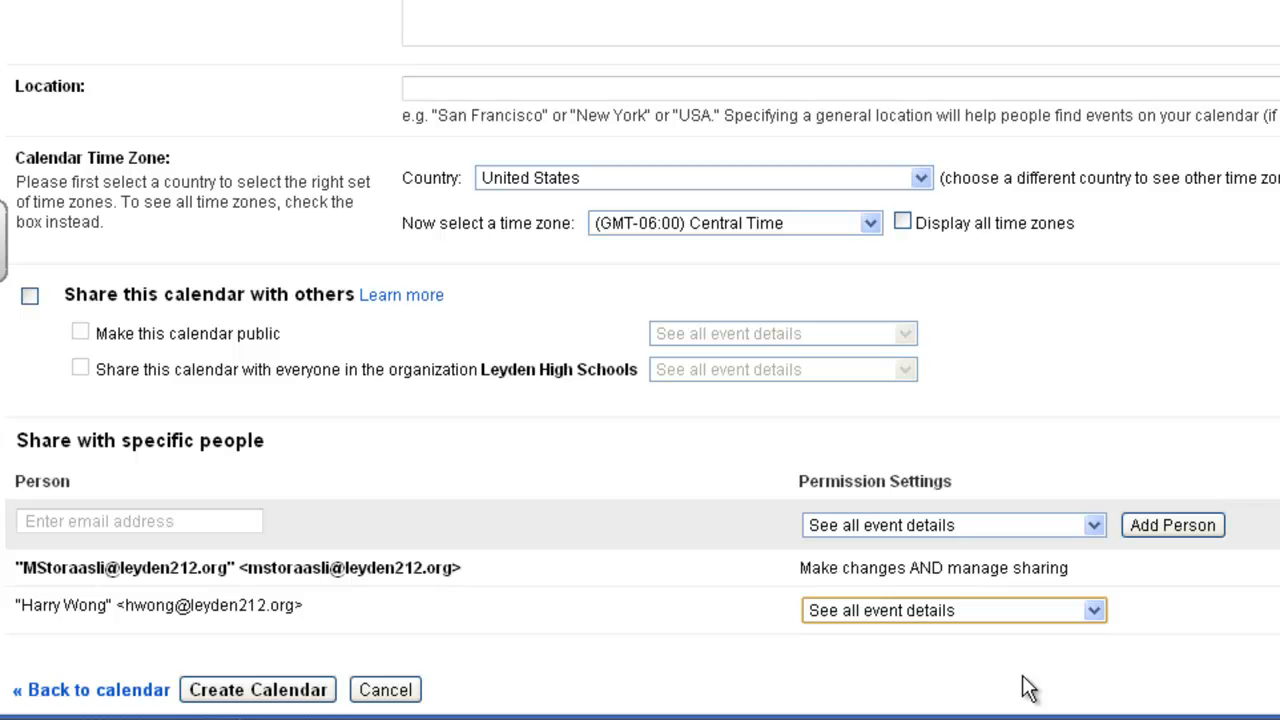
pyautogui.click(1093, 610)
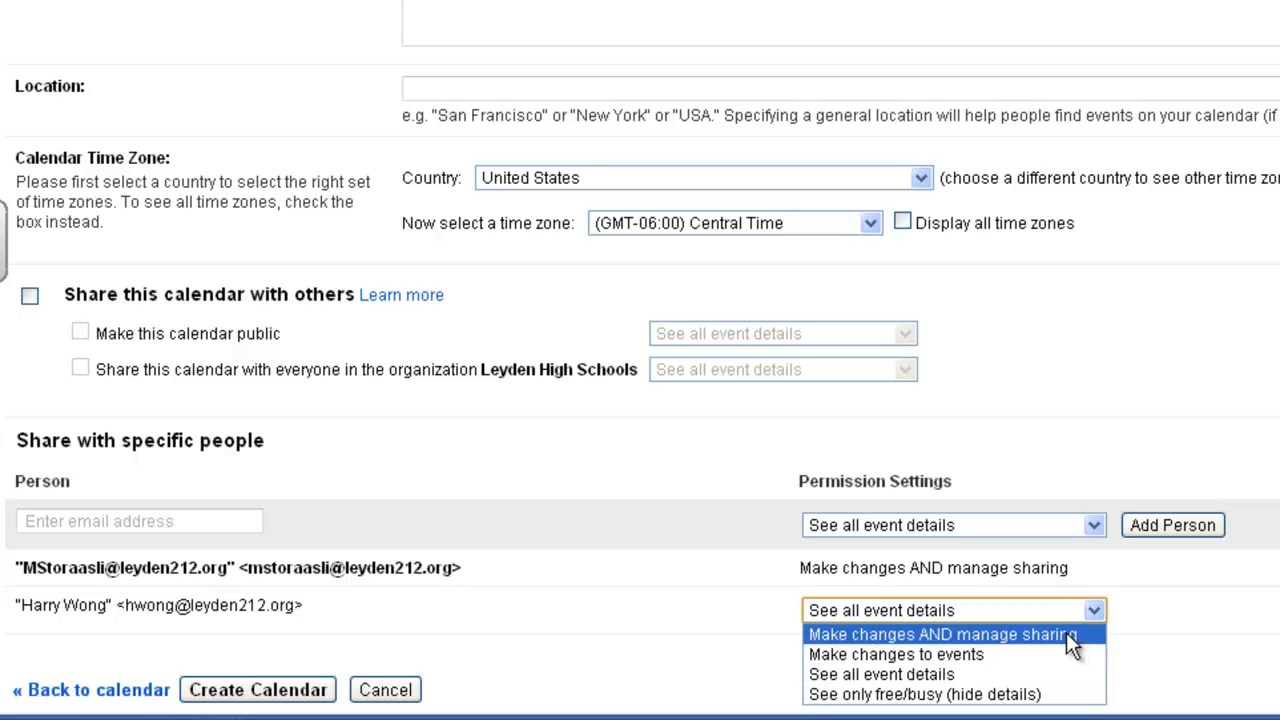
pyautogui.click(1176, 628)
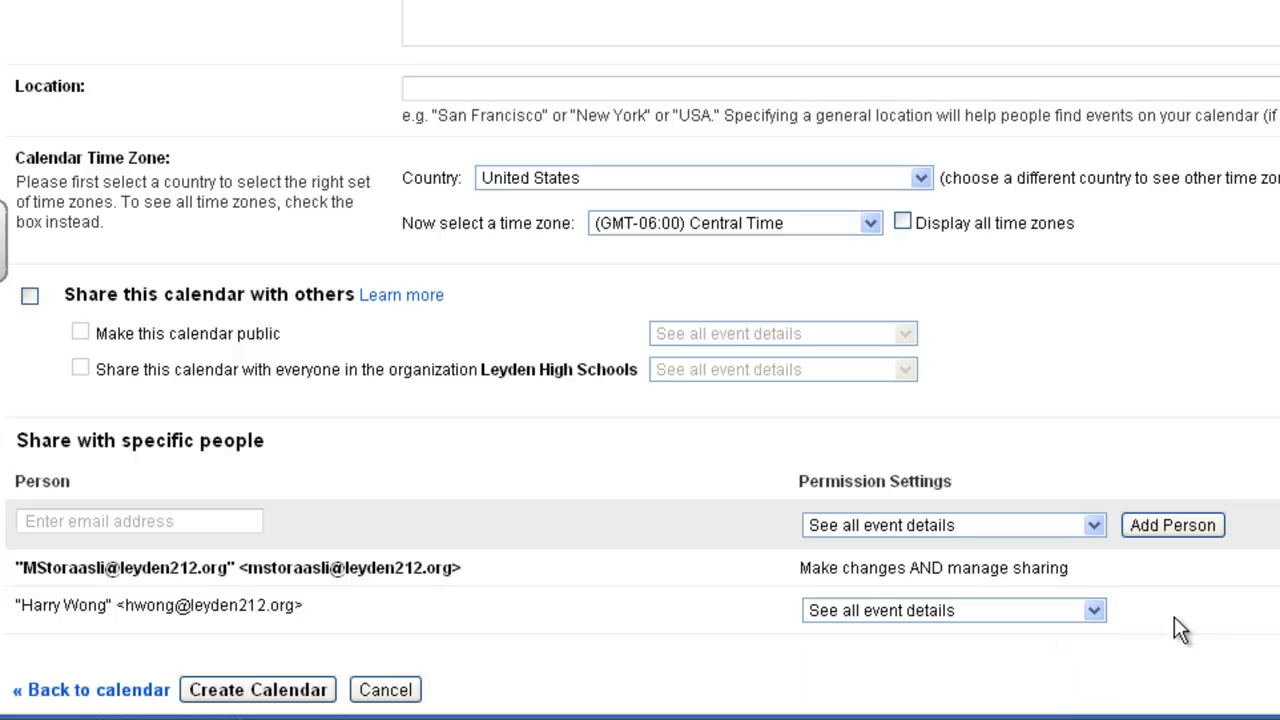
# Create the About OpenClass Course Calendar and scroll the week to daytime hours
pyautogui.click(270, 697)
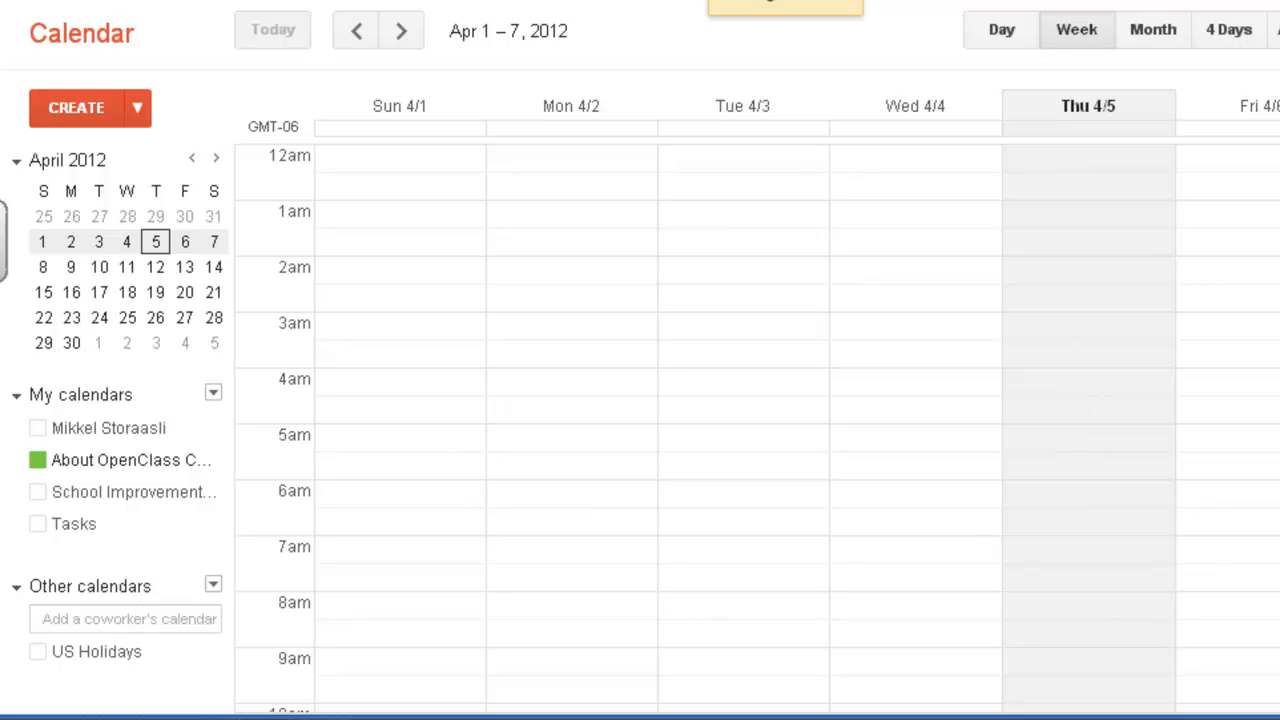
pyautogui.scroll(-3, 758, 430)
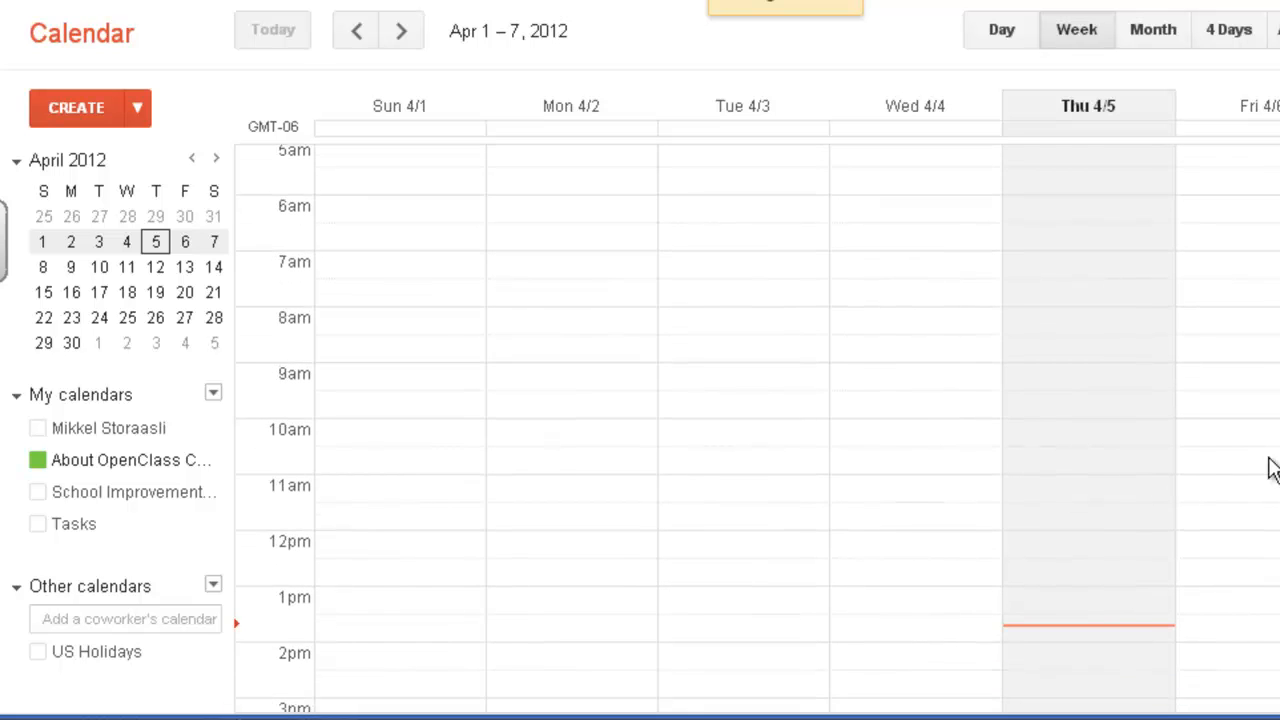
pyautogui.click(1090, 496)
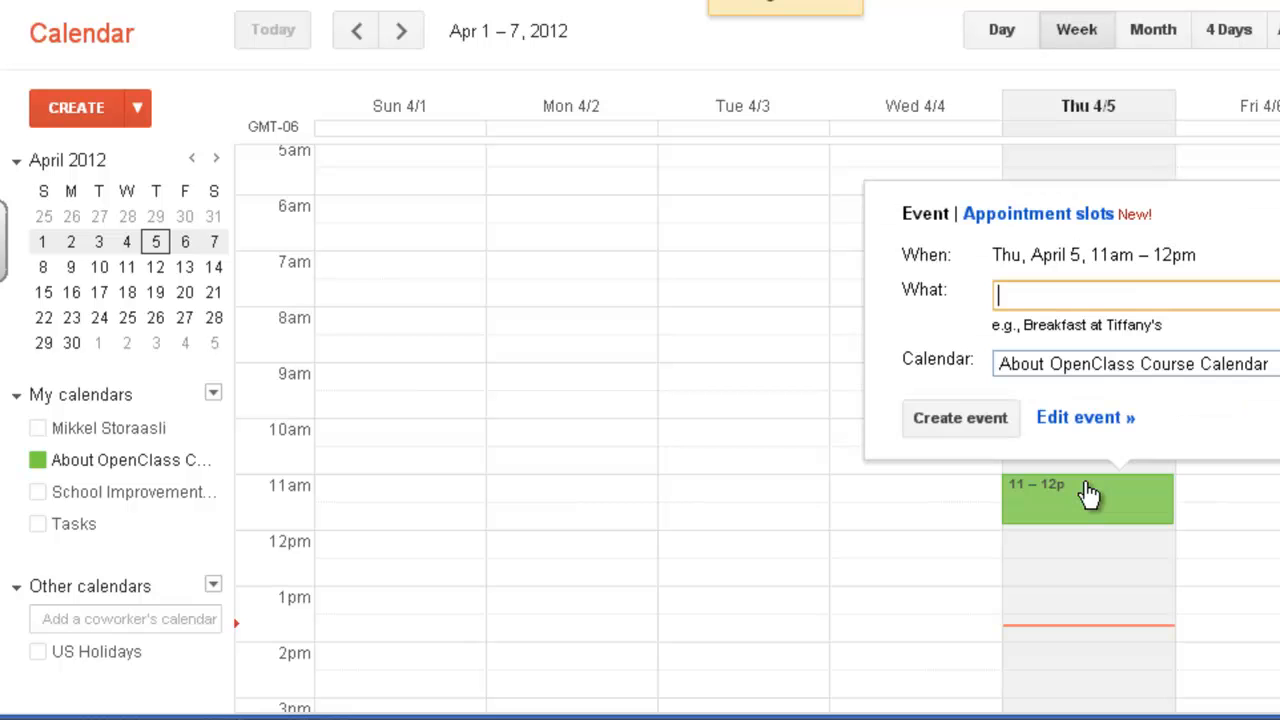
pyautogui.write('Test #3!')
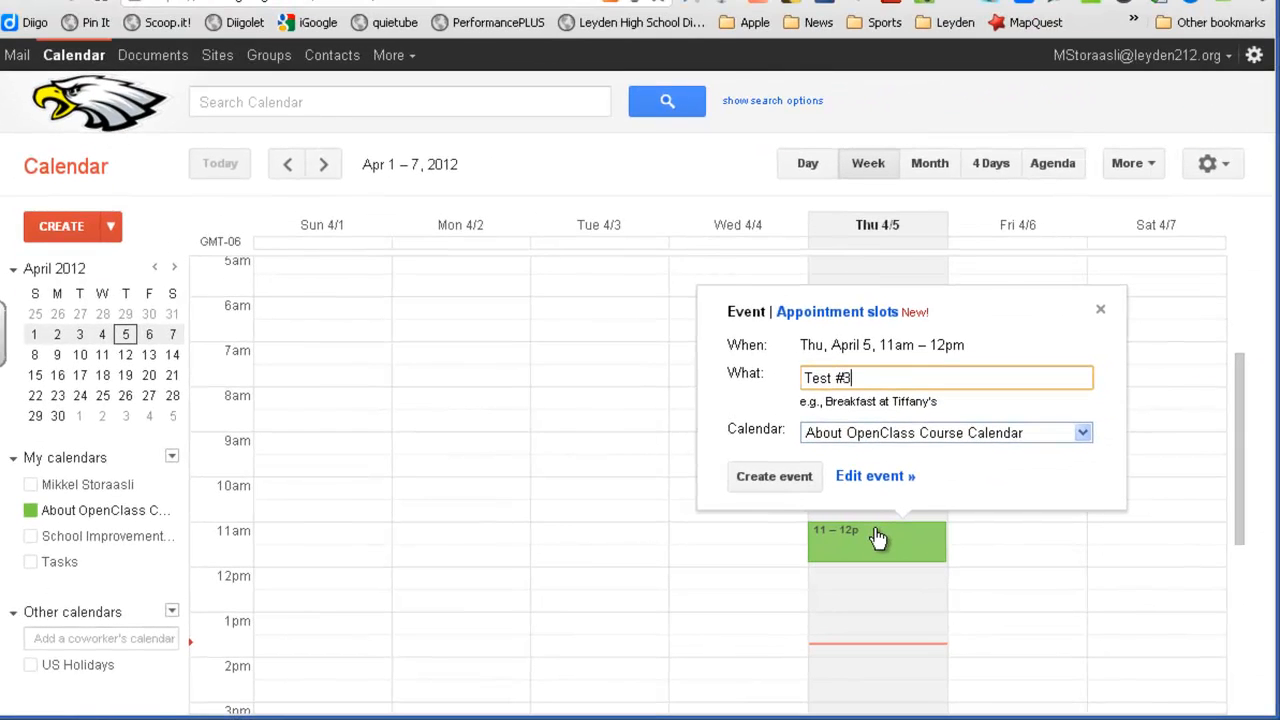
pyautogui.click(914, 440)
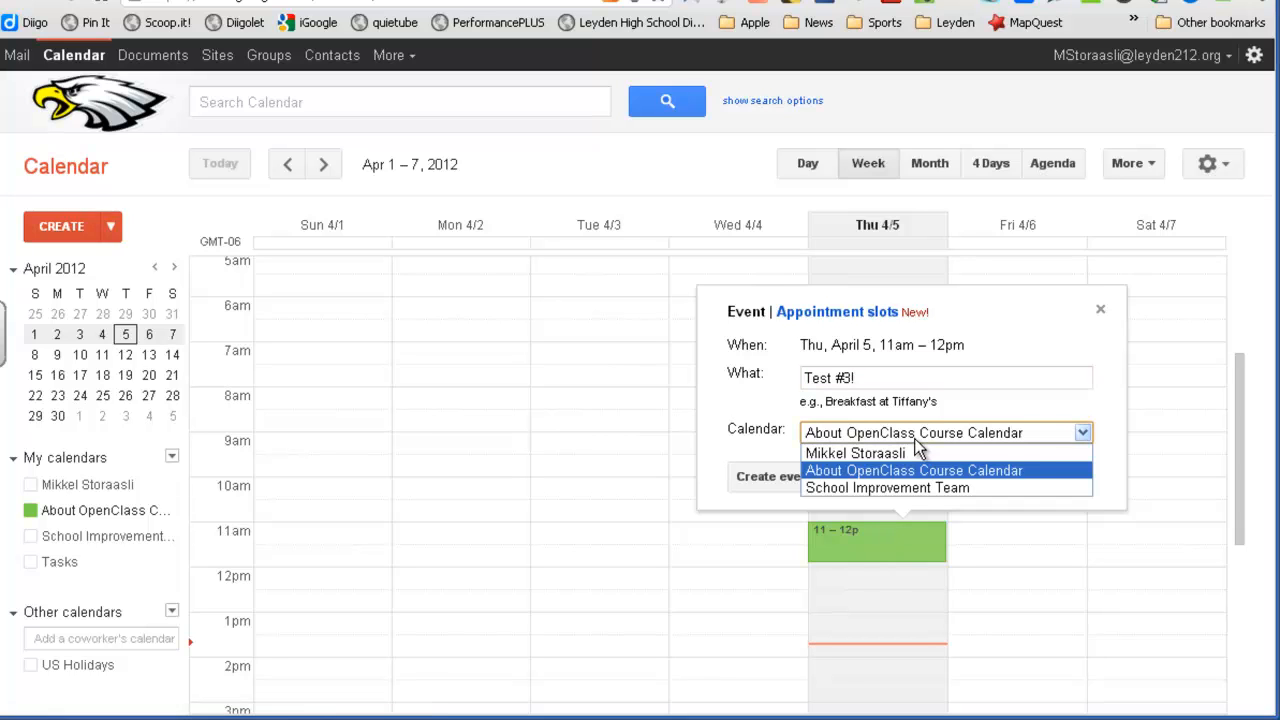
pyautogui.click(914, 440)
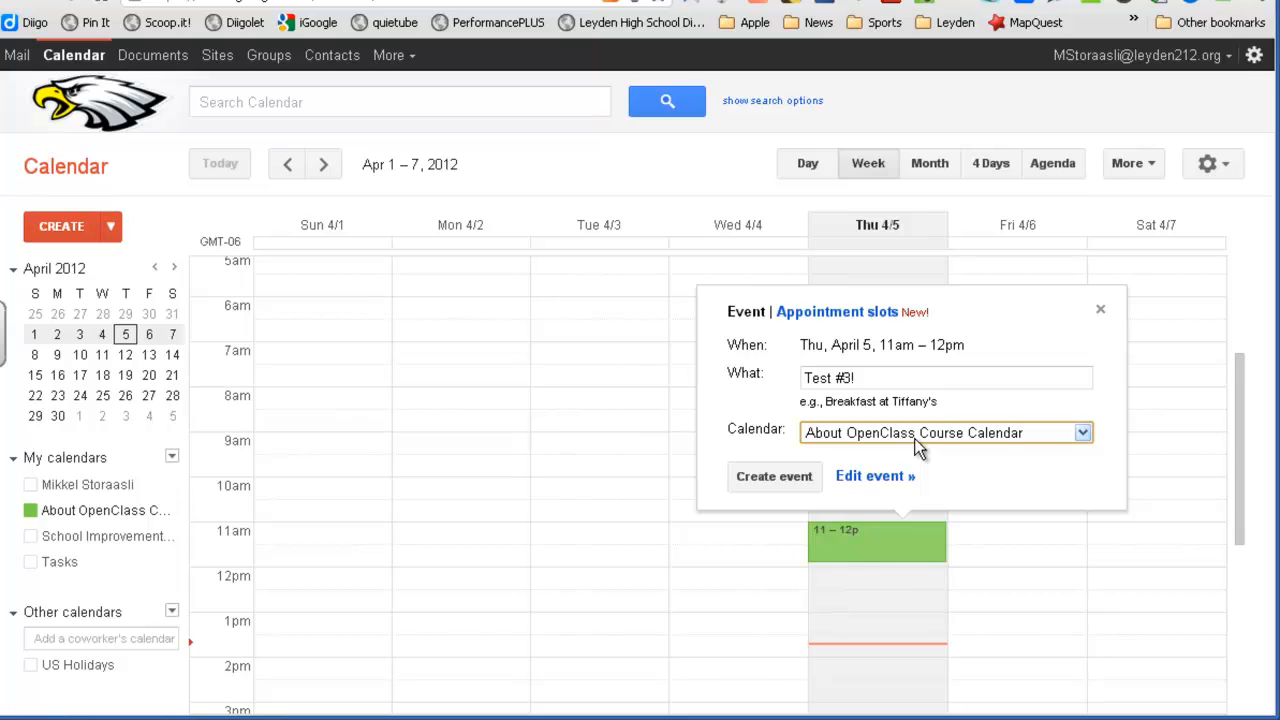
pyautogui.click(915, 441)
pyautogui.click(906, 449)
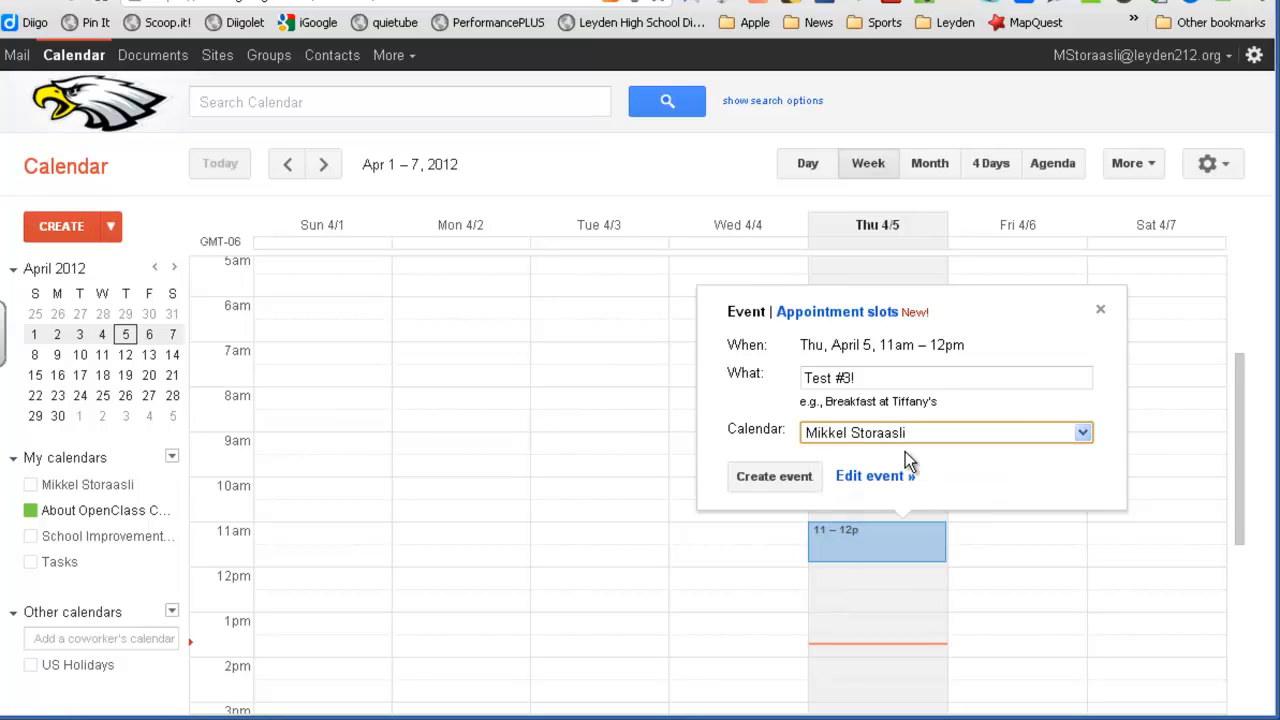
pyautogui.click(905, 430)
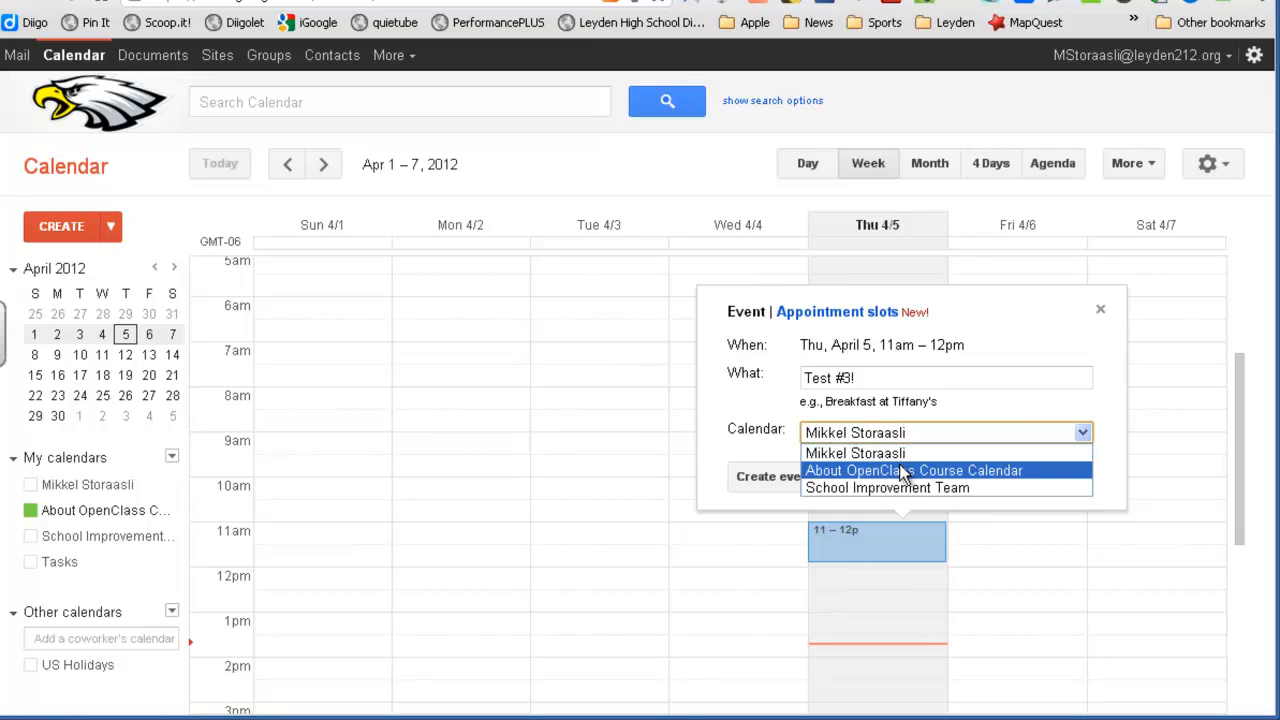
pyautogui.click(898, 469)
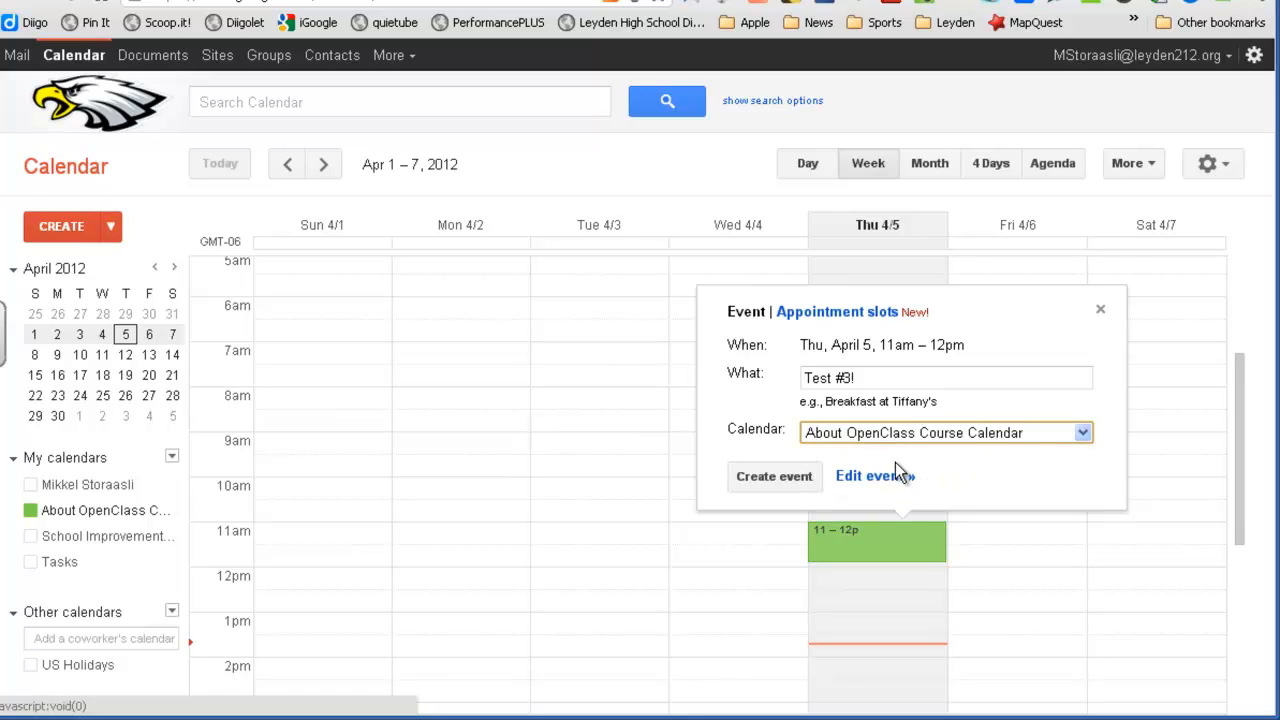
# In the full event editor, change Test #3!'s start date to April 9, 2012
pyautogui.click(877, 476)
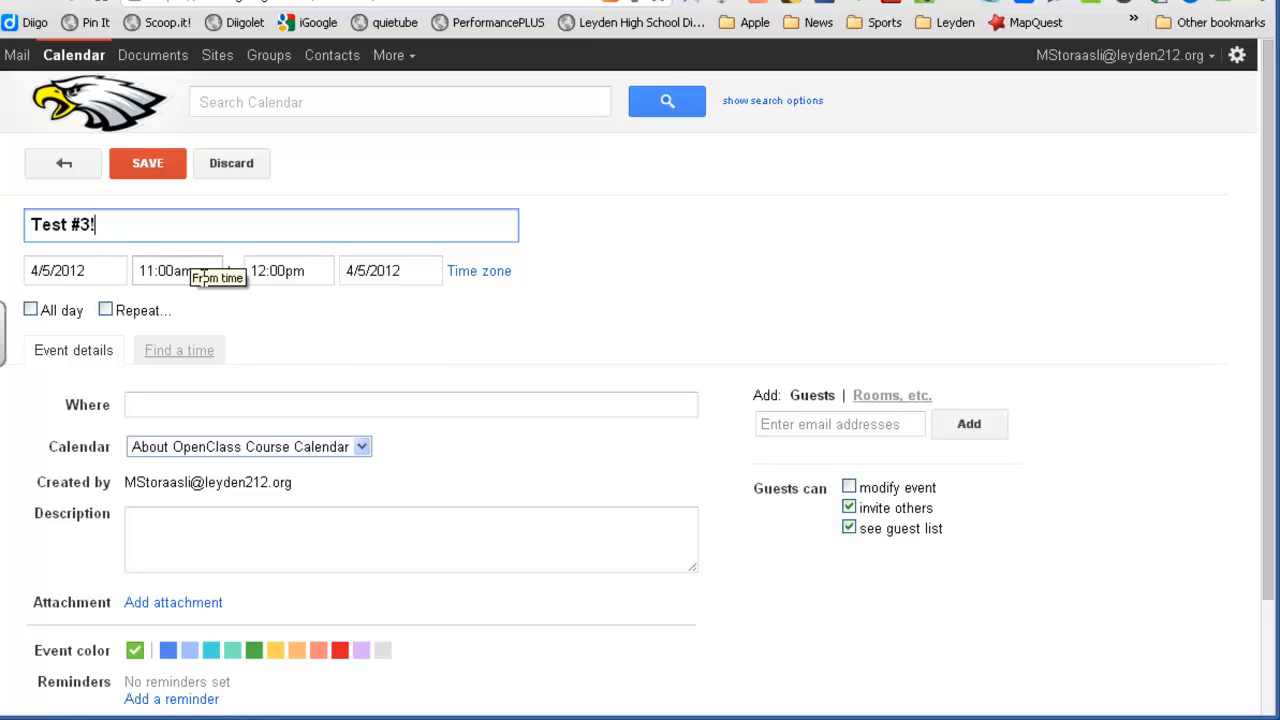
pyautogui.click(56, 271)
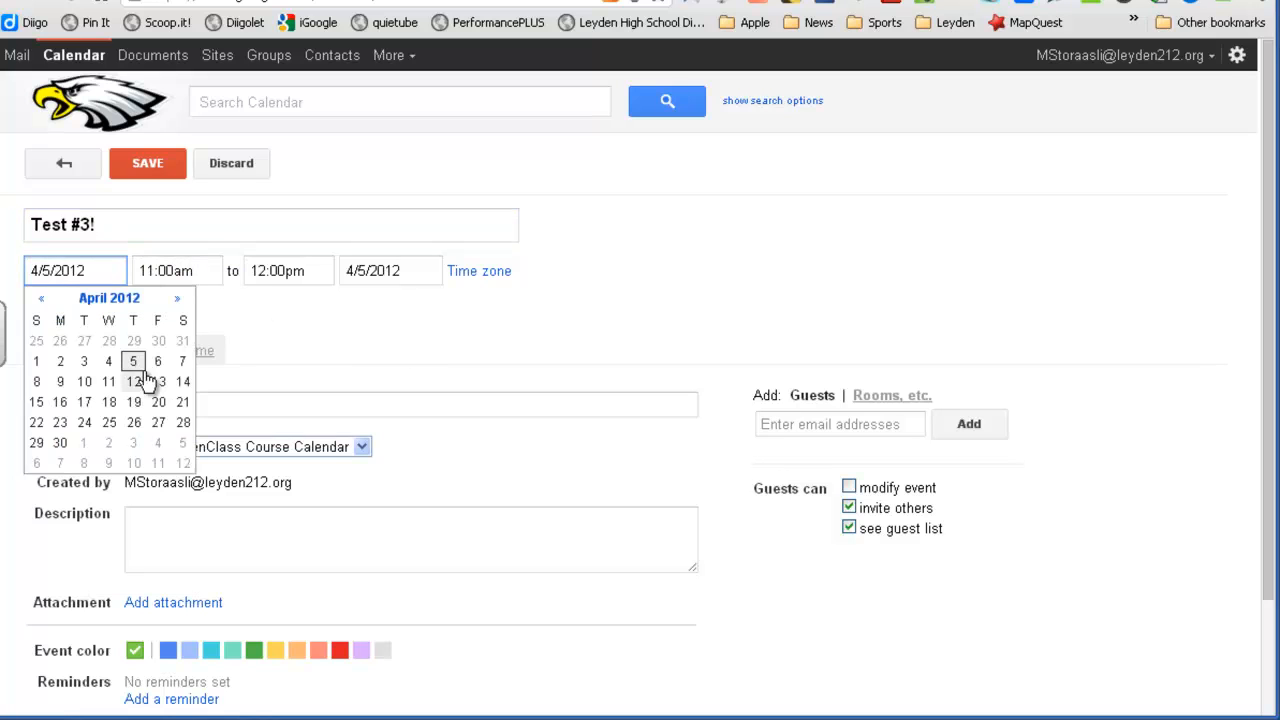
pyautogui.click(62, 383)
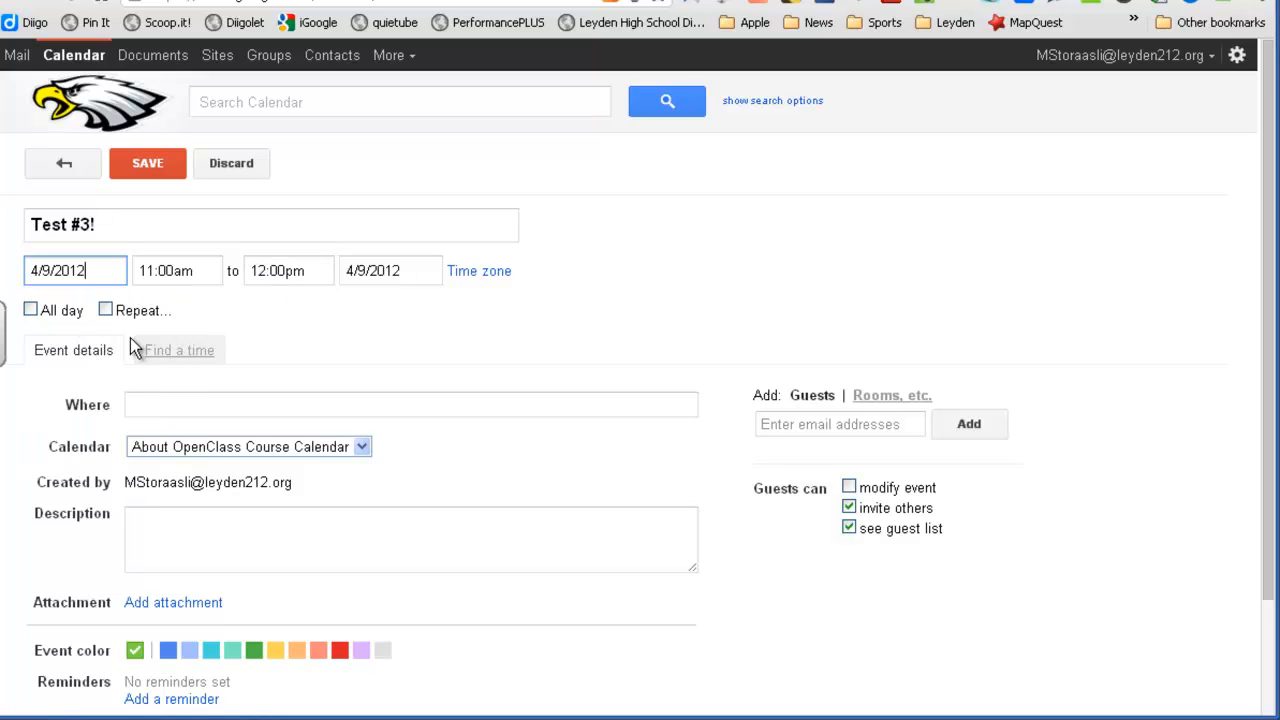
# Set the event's Where field to 'OUr Classroom'
pyautogui.click(160, 402)
pyautogui.write('O')
pyautogui.press('BackSpace')
pyautogui.write('OUr Classrom')
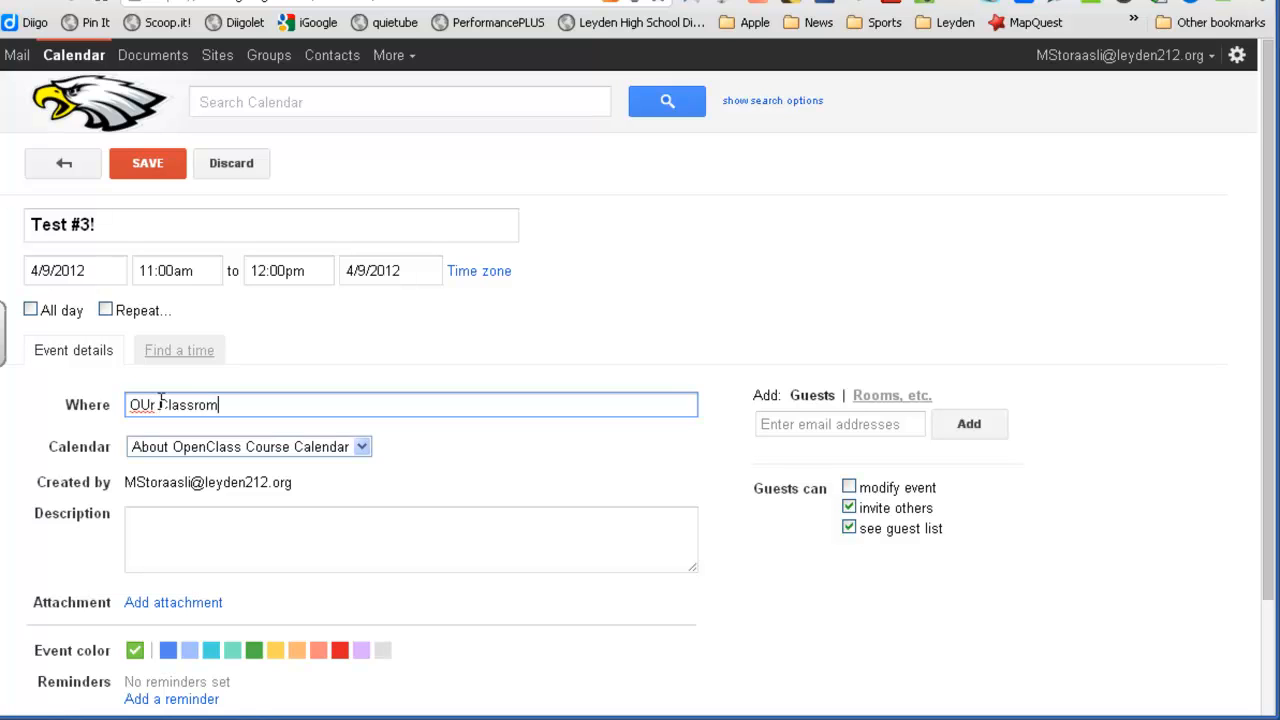
pyautogui.press('BackSpace')
pyautogui.write('om')
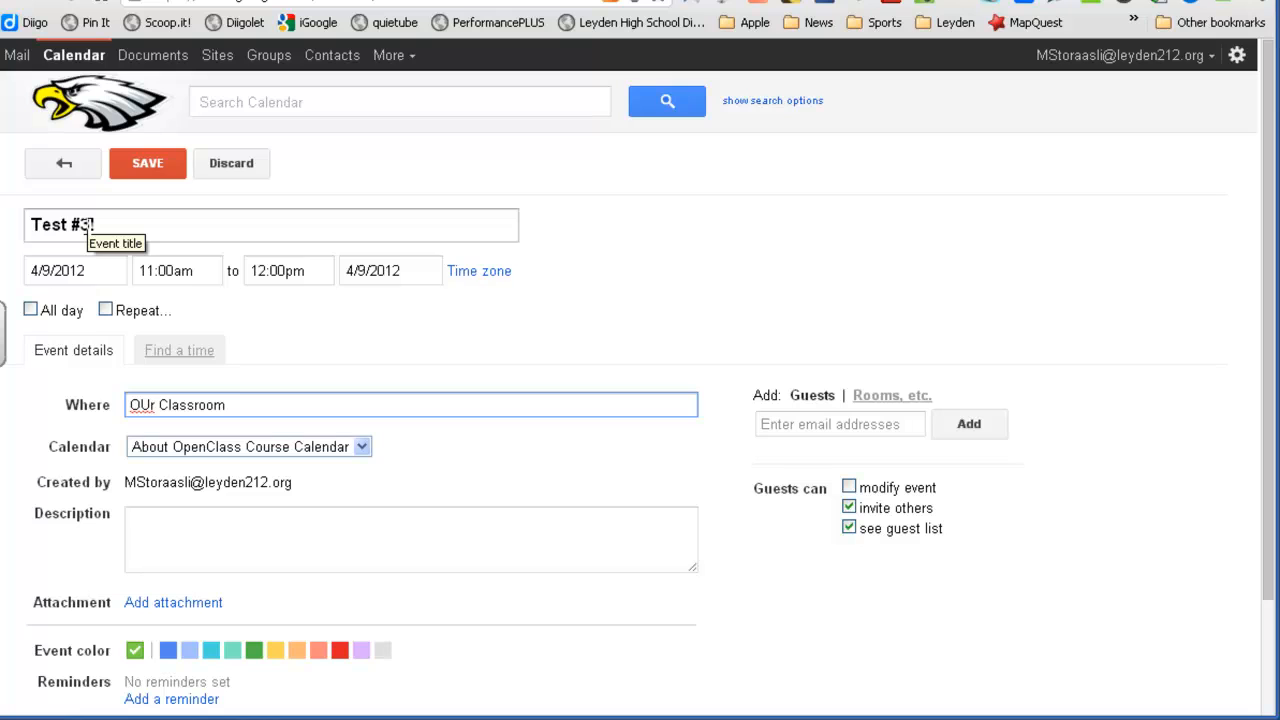
# Retitle the event 'US History: Test #3!' and save it
pyautogui.click(33, 226)
pyautogui.write('OPenClass Course:')
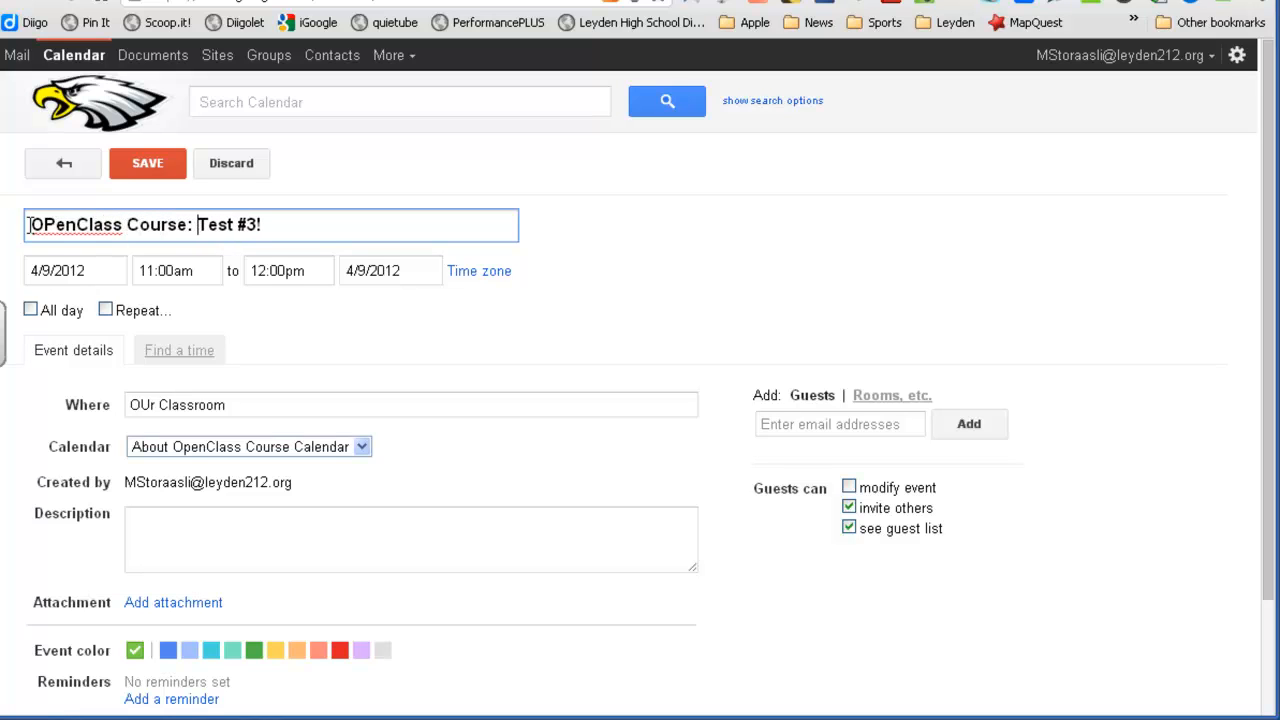
pyautogui.click(54, 224)
pyautogui.press('BackSpace')
pyautogui.write('p')
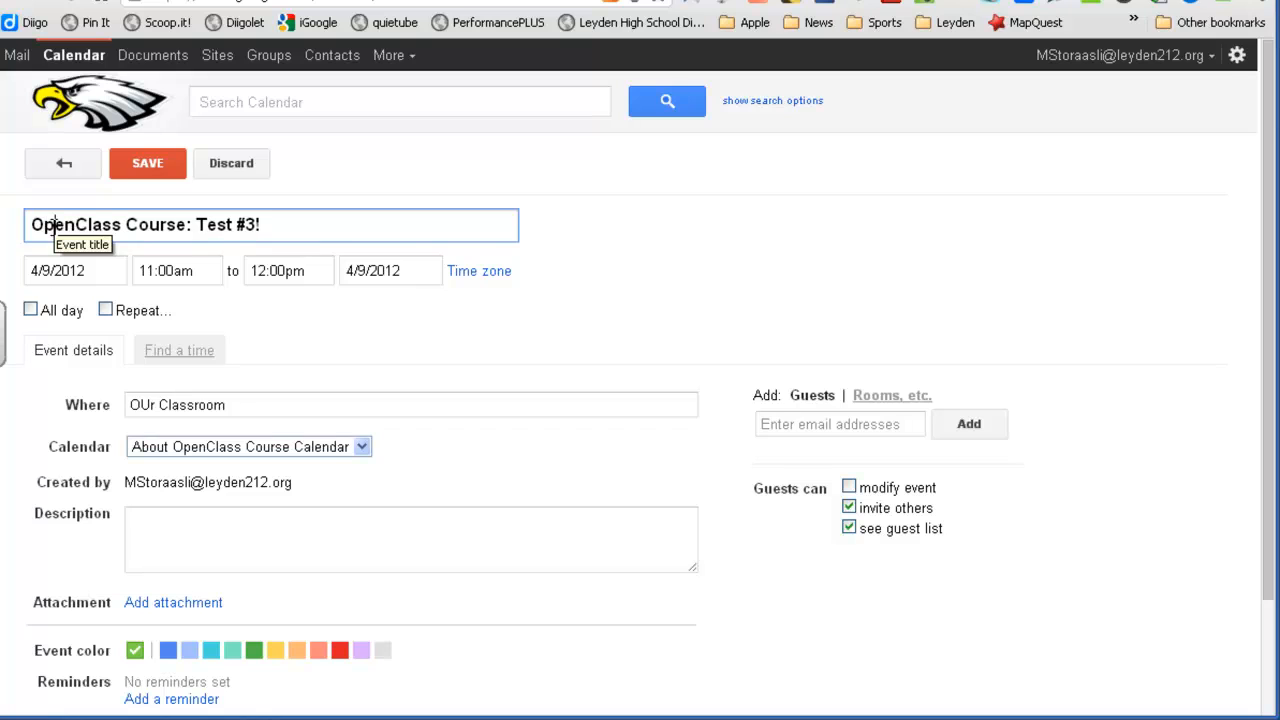
pyautogui.moveTo(187, 224); pyautogui.dragTo(14, 226)
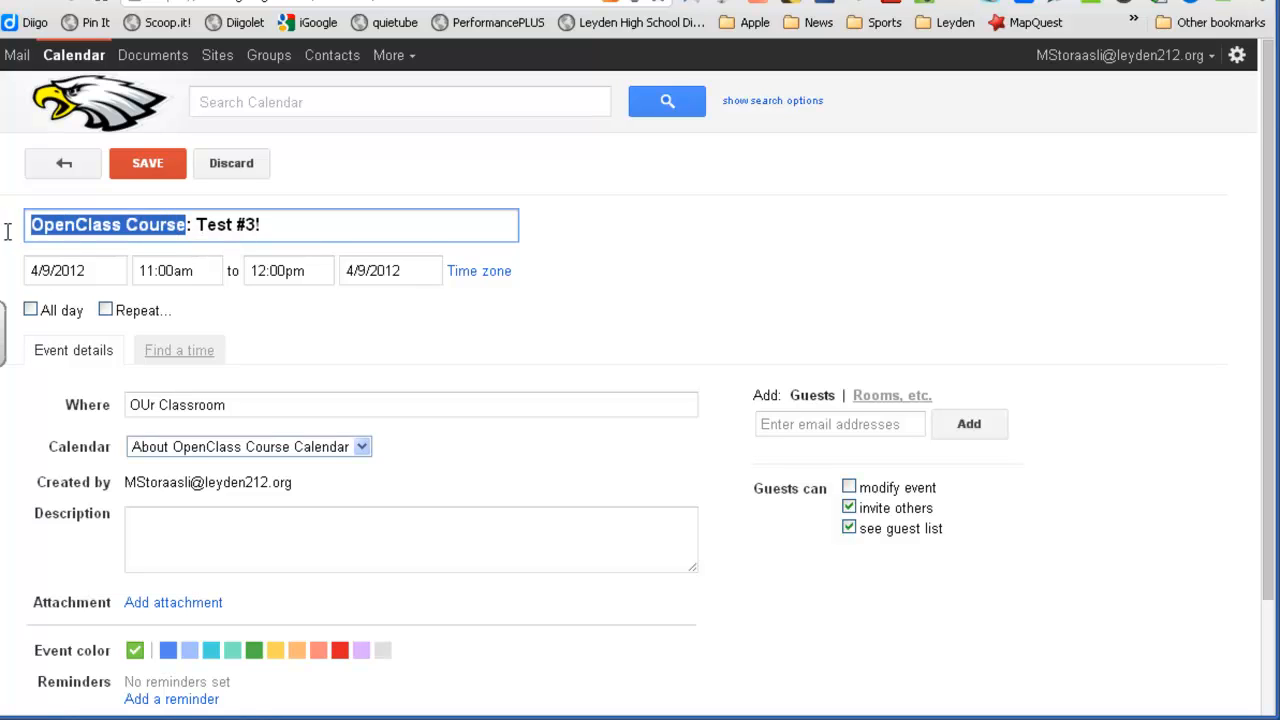
pyautogui.write('US Histo')
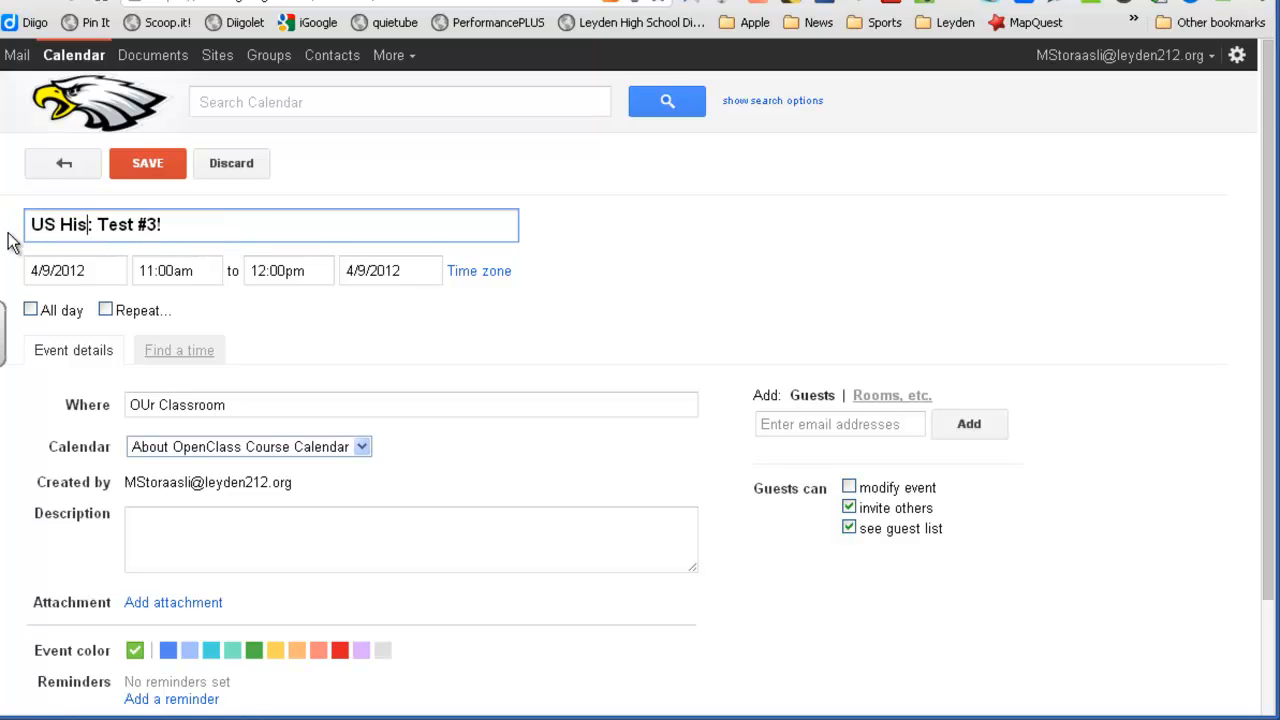
pyautogui.write('ry')
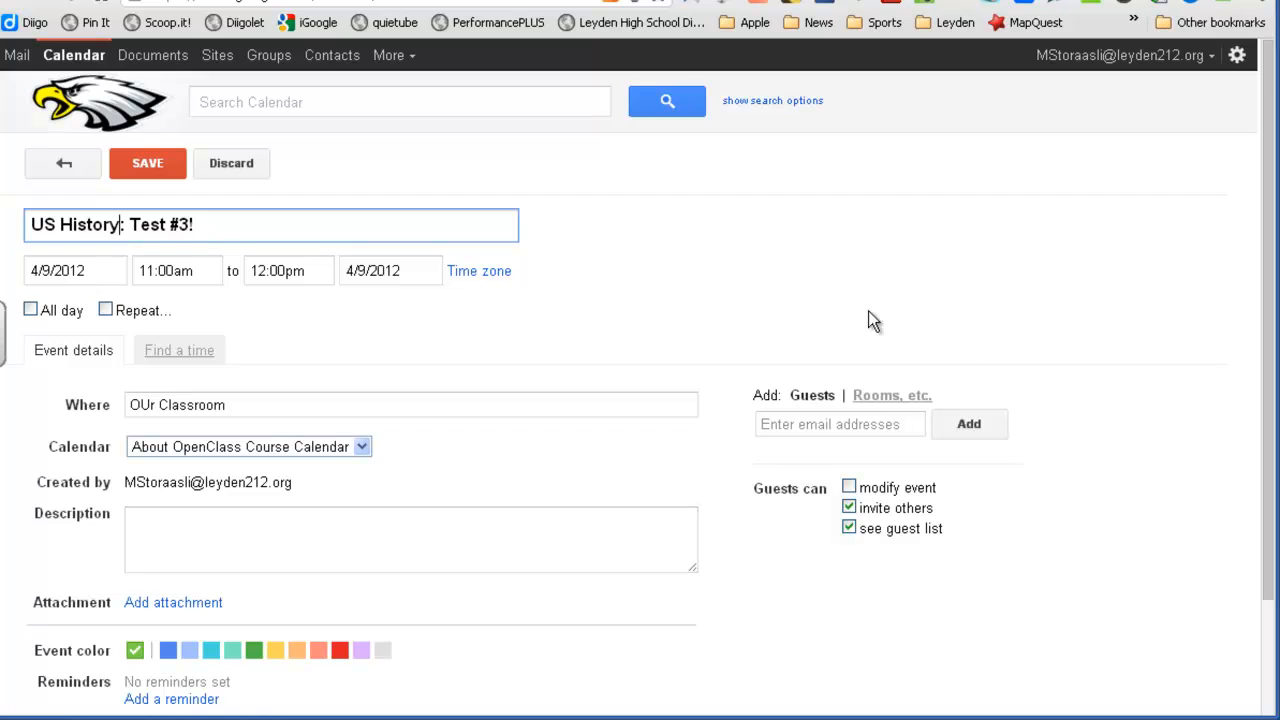
pyautogui.moveTo(1272, 314); pyautogui.dragTo(1266, 466)
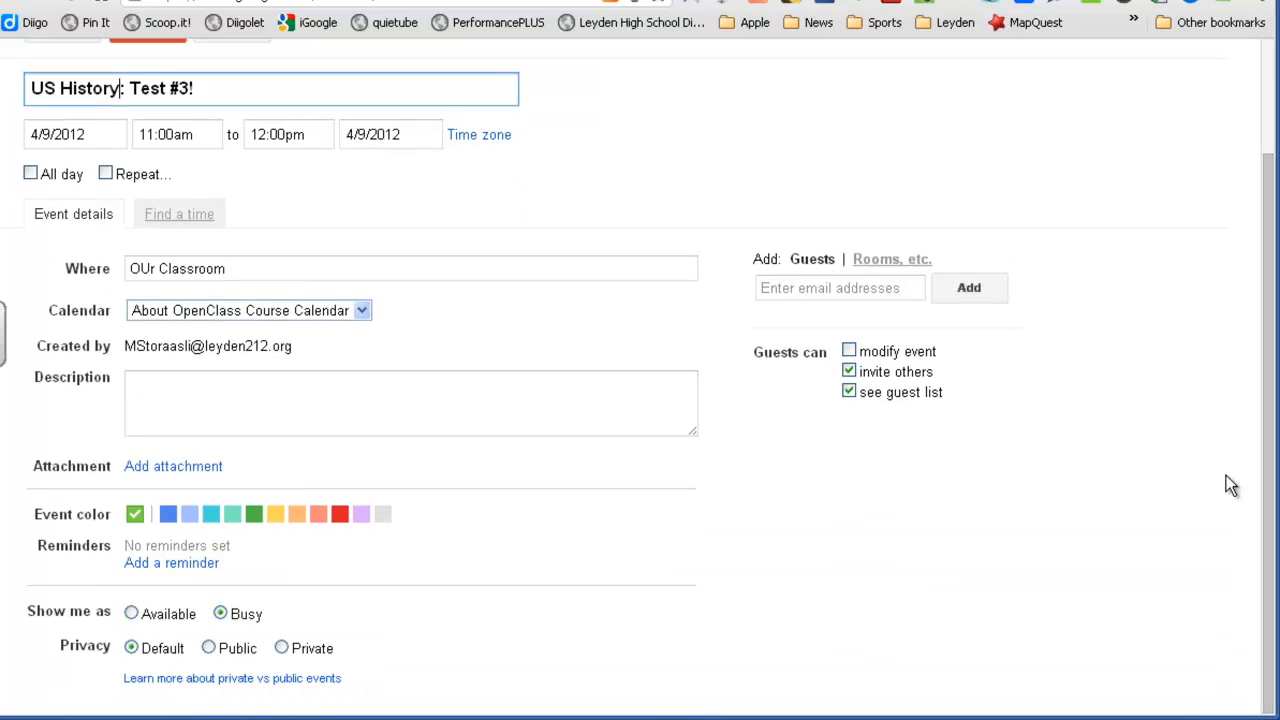
pyautogui.moveTo(1270, 495); pyautogui.dragTo(1260, 284)
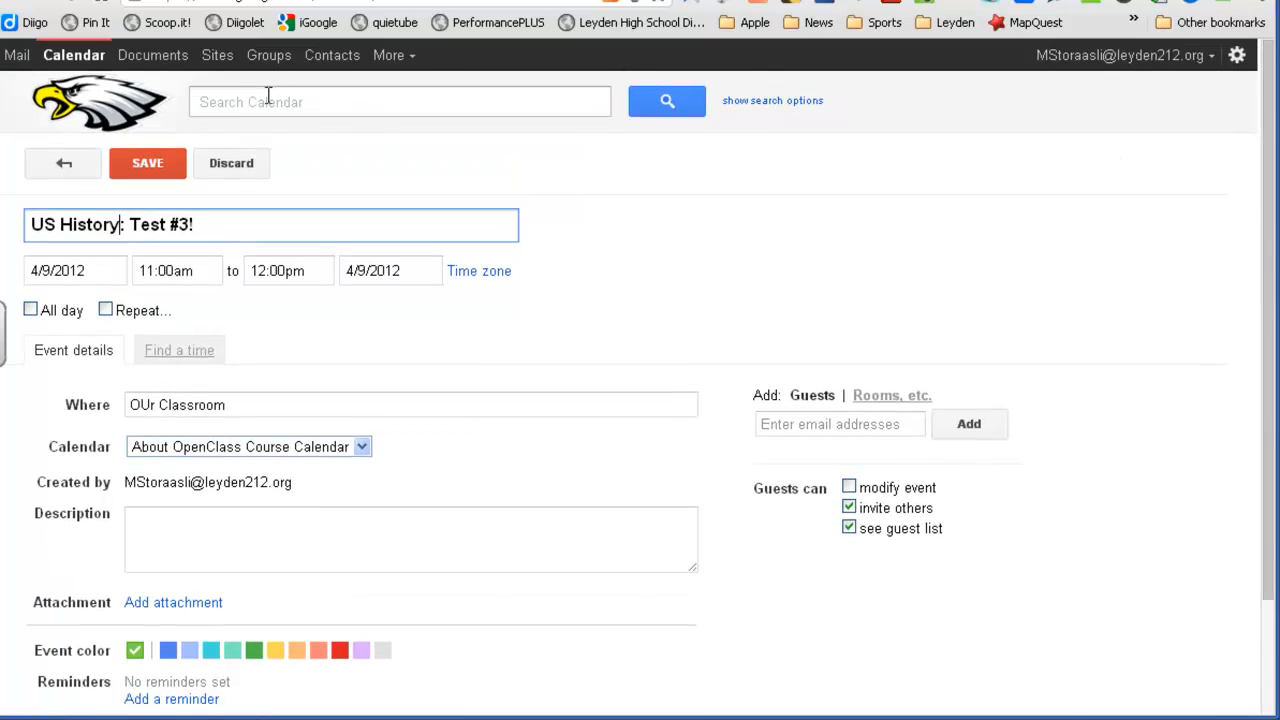
pyautogui.click(154, 168)
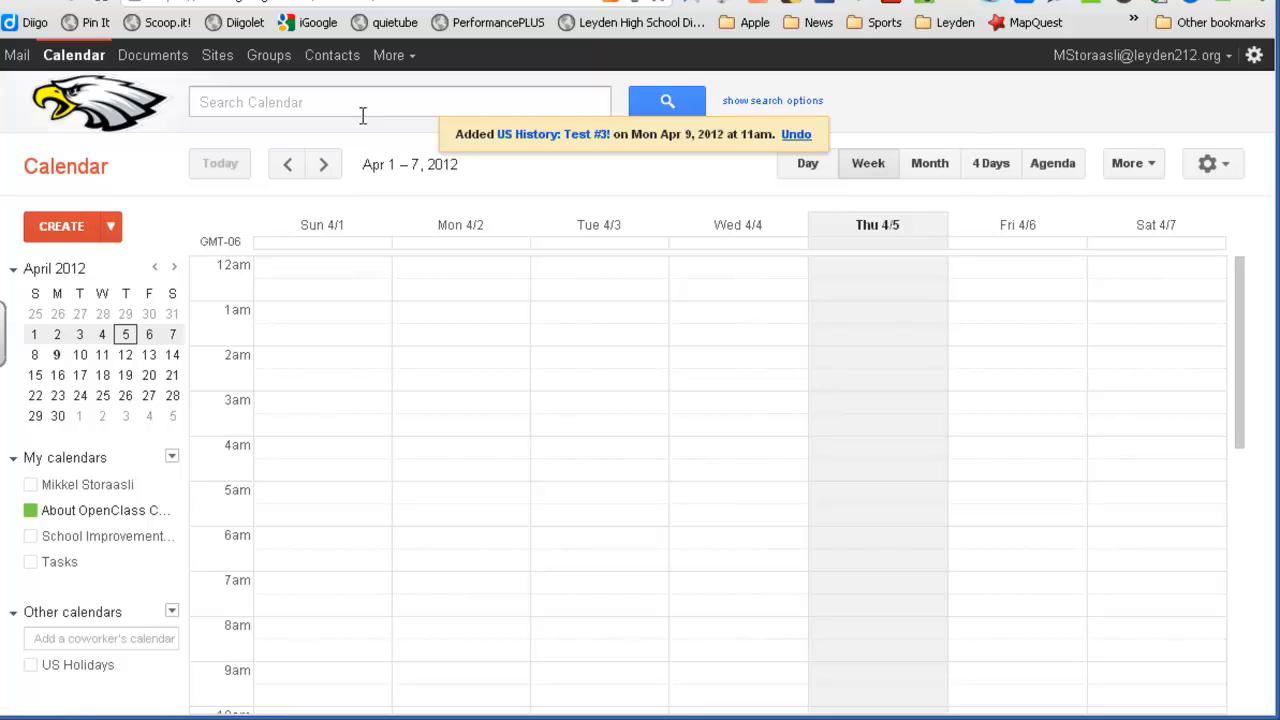
# Advance the calendar to the week of Apr 8–14 showing the saved test event
pyautogui.click(323, 164)
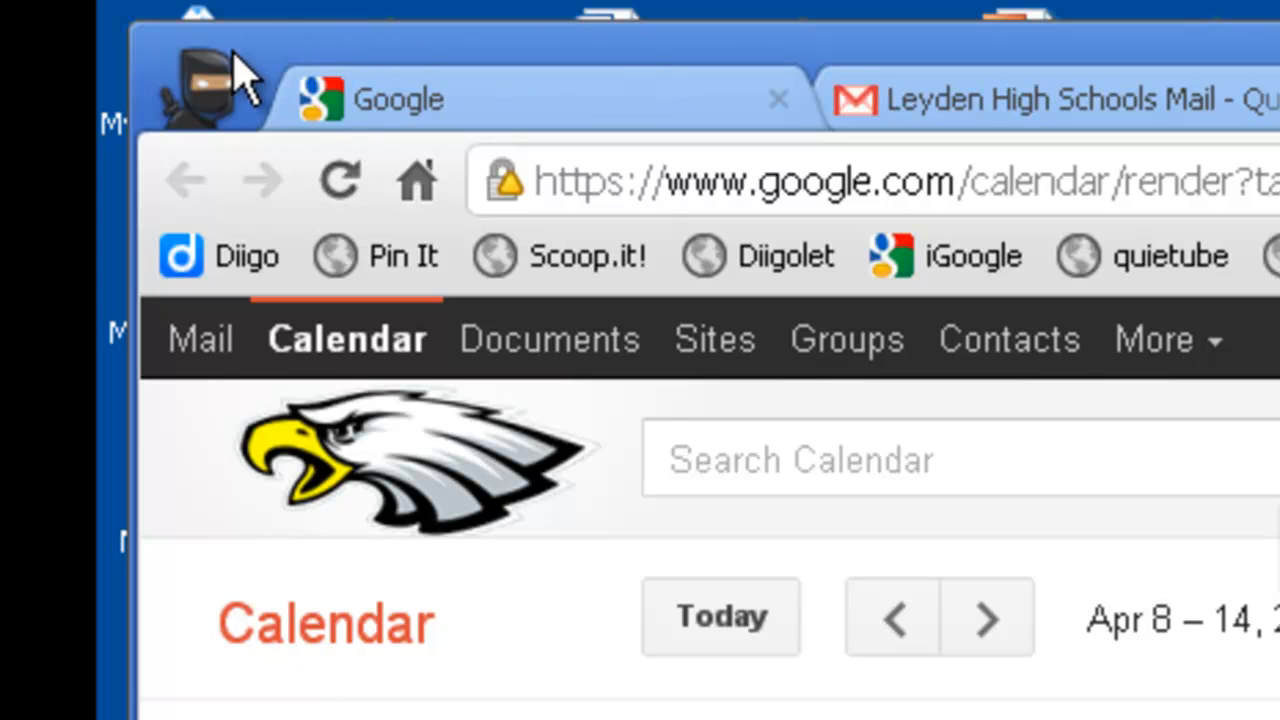
# Switch Chrome to the Leyden Students profile showing the OpenClass dashboard
pyautogui.click(210, 108)
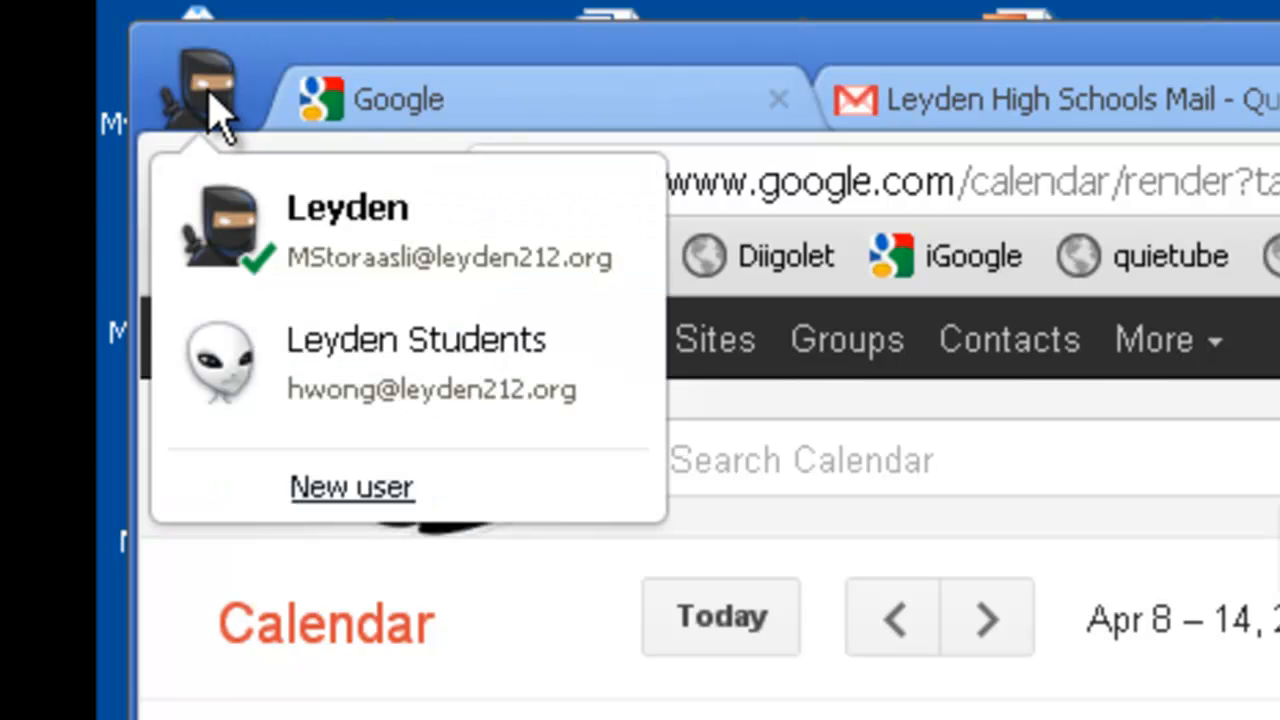
pyautogui.click(337, 398)
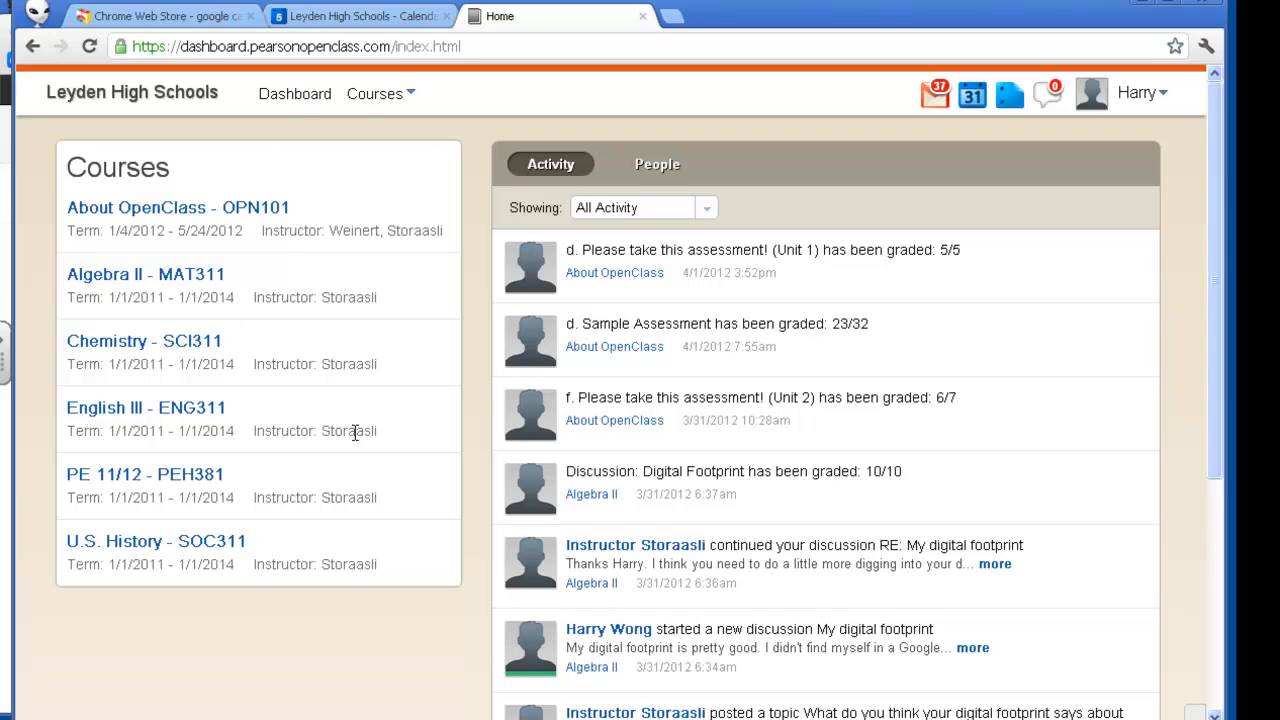
# Open the student's Google Calendar through Go to Calendar in OpenClass's Upcoming Events panel
pyautogui.click(972, 97)
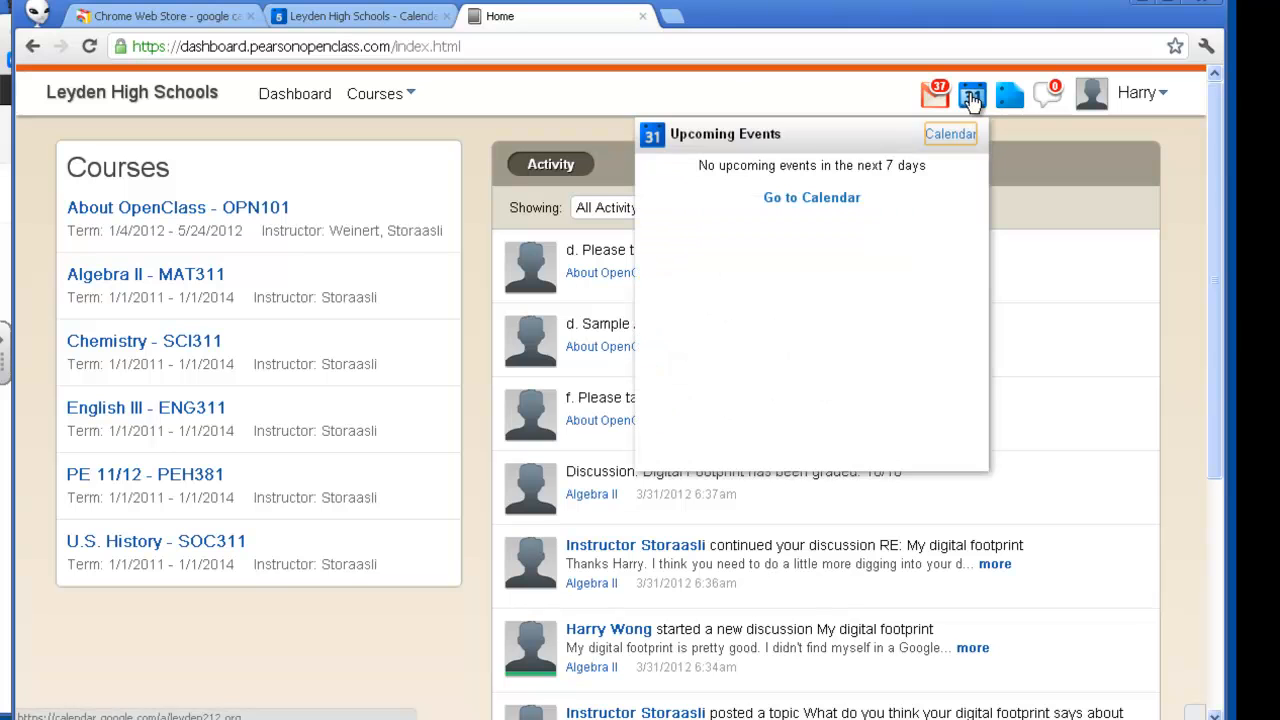
pyautogui.click(834, 199)
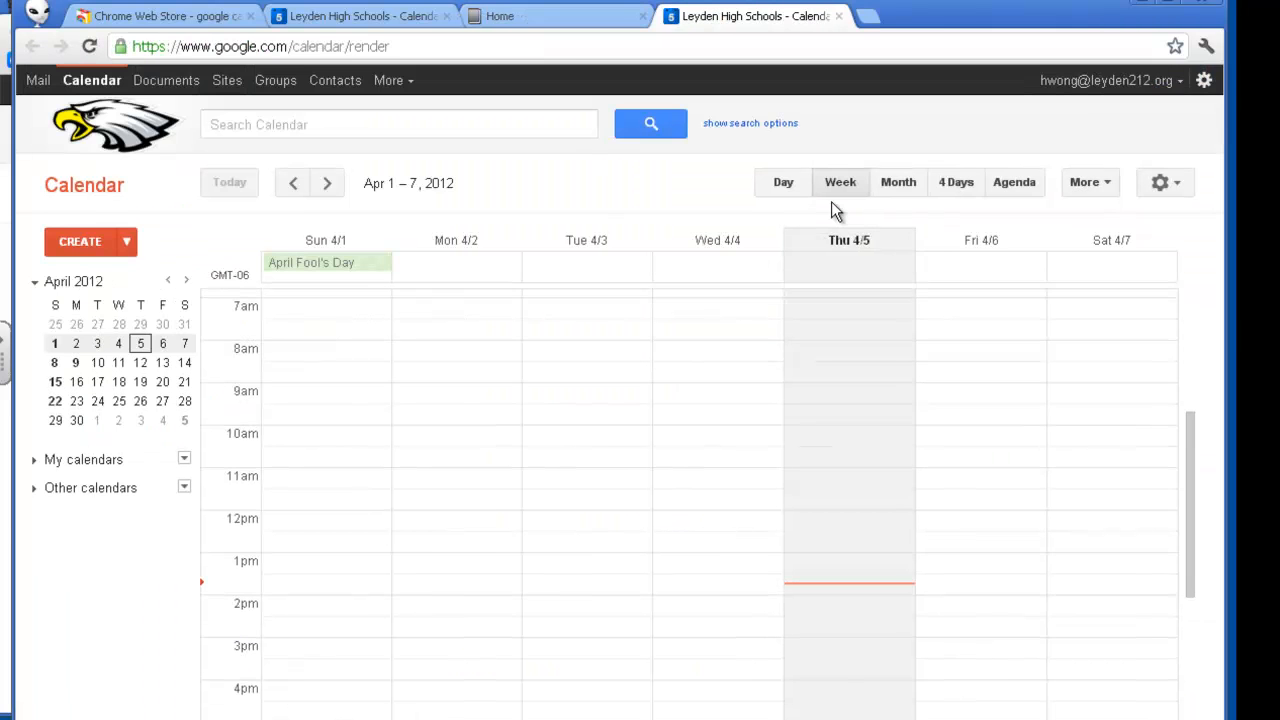
# Move the student's calendar to Apr 8–14 to find US History: Test #3! on Monday
pyautogui.click(327, 190)
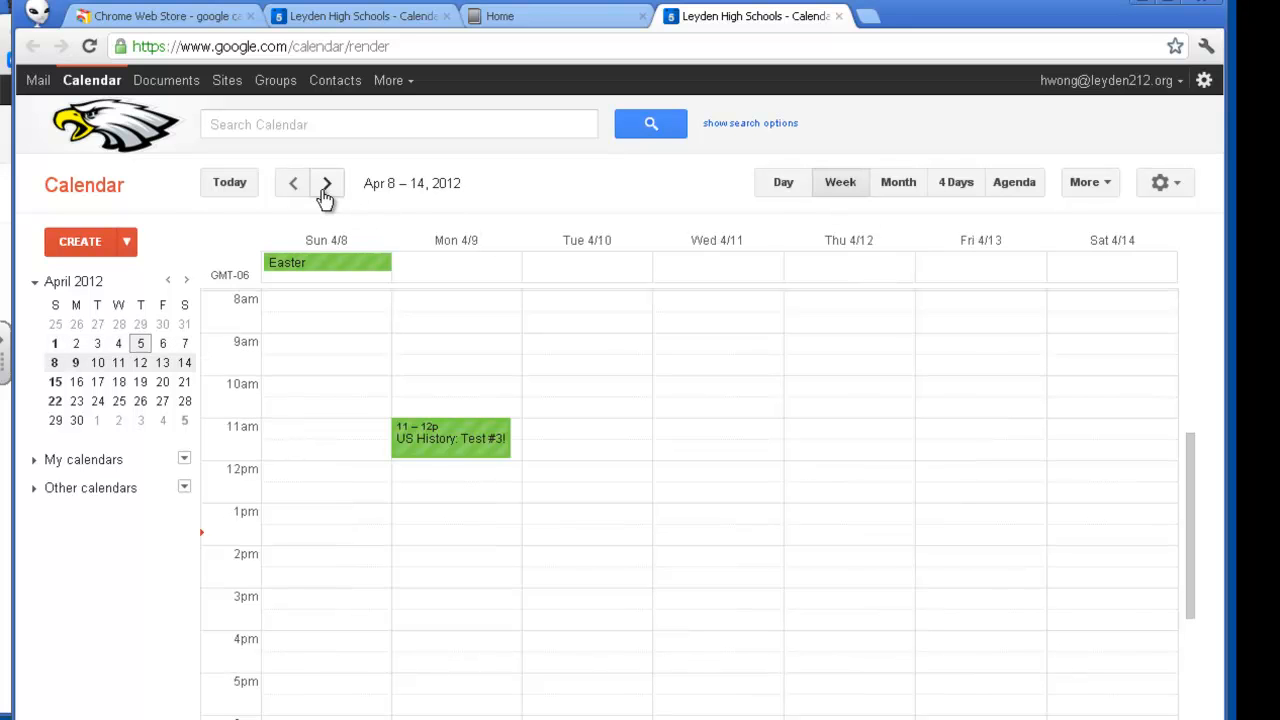